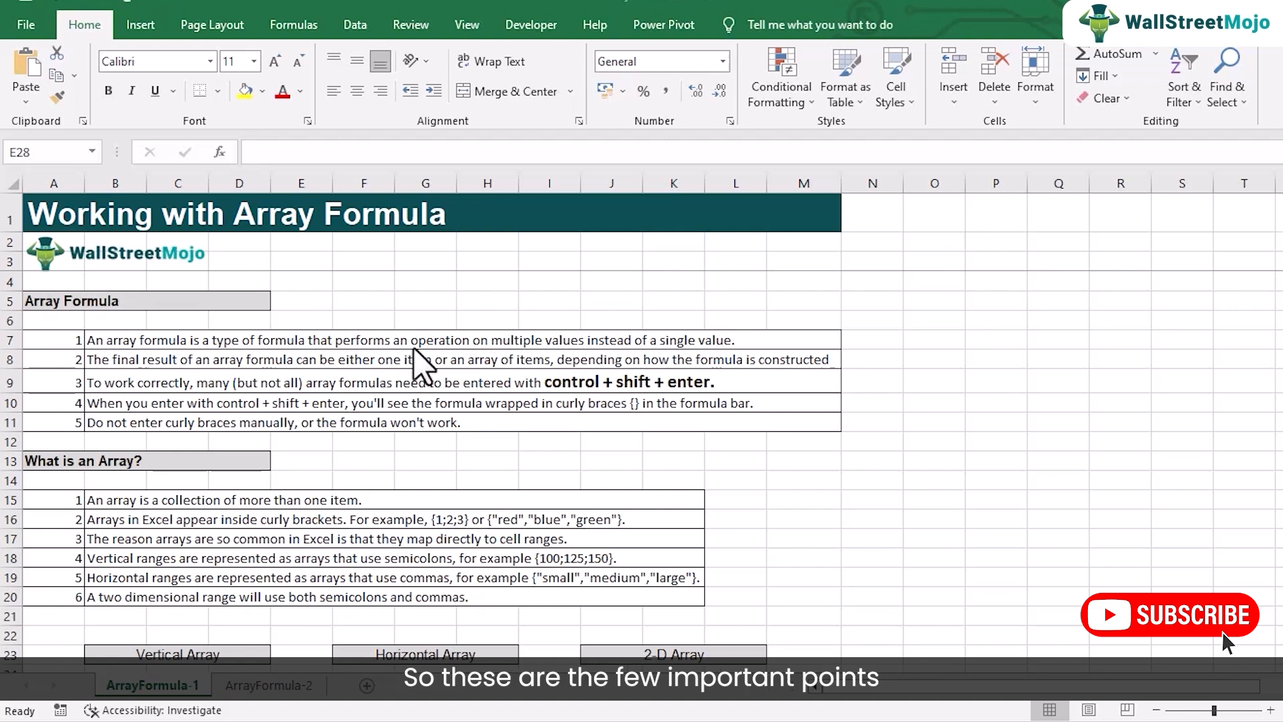
Step: Enter ={2;3;4} as an array formula in cell B24 under the Vertical Array heading
click(515, 283)
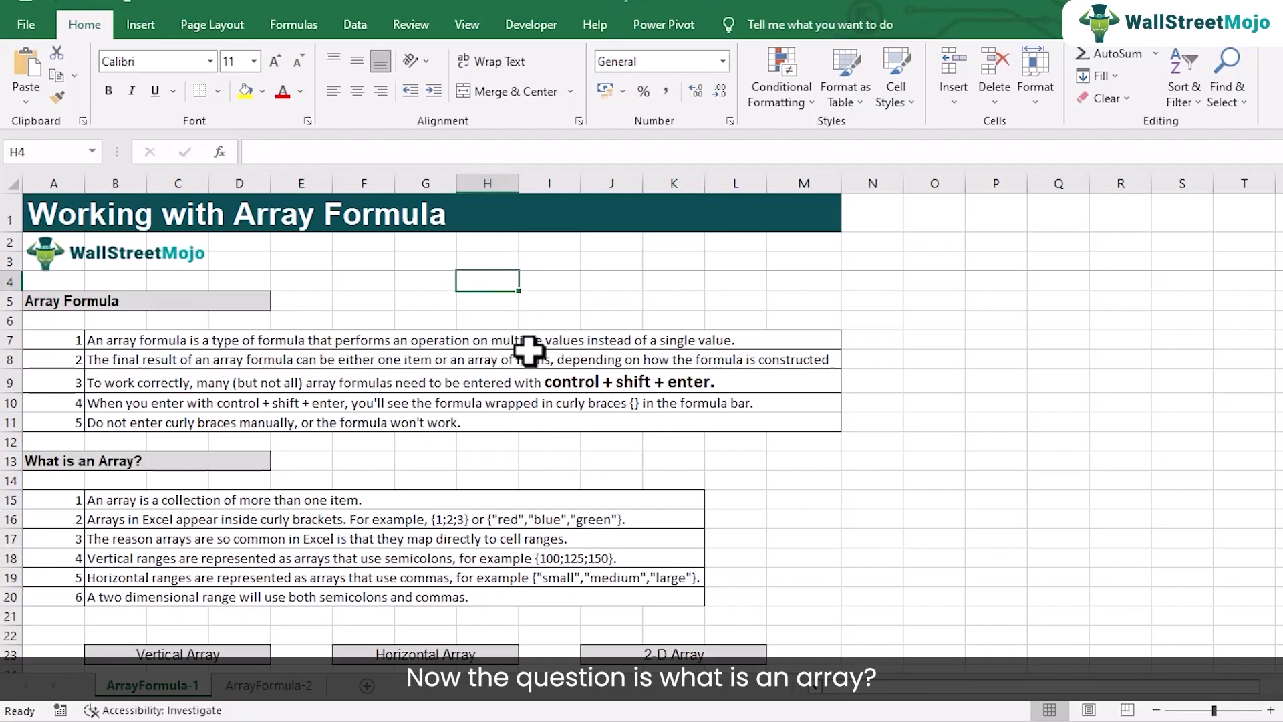
scroll(529, 351, down, 2)
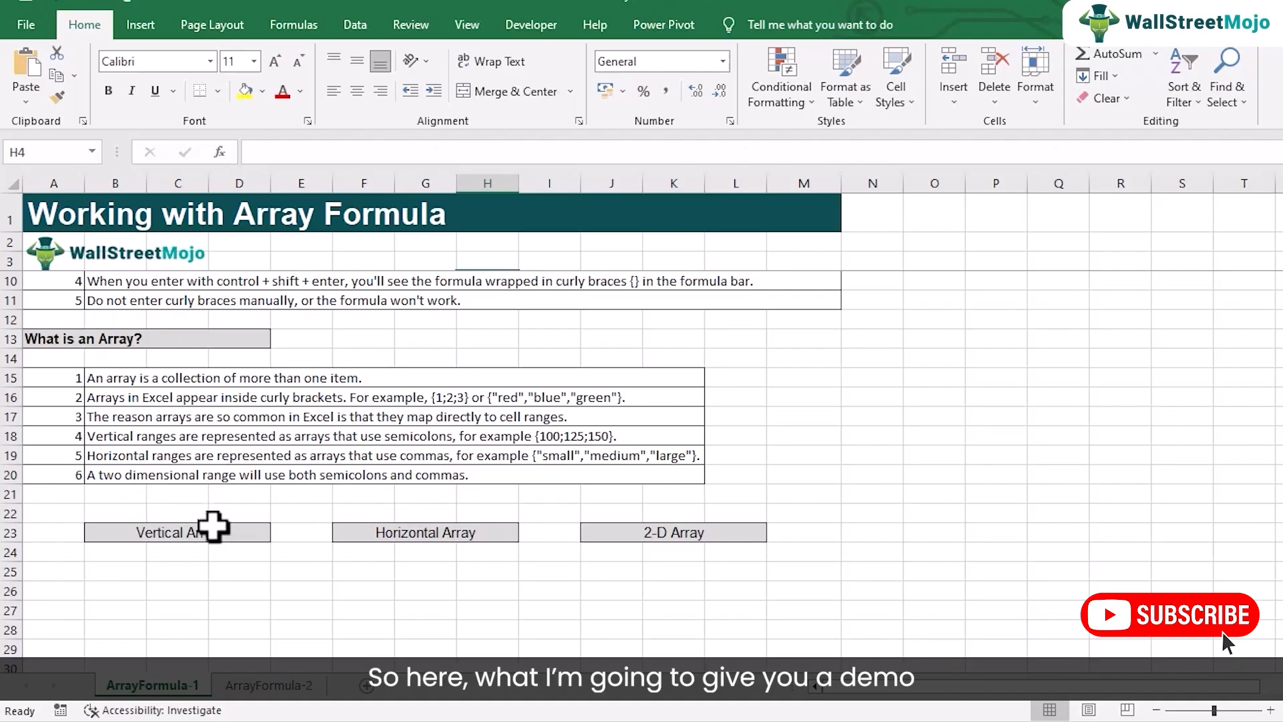
scroll(308, 552, down, 1)
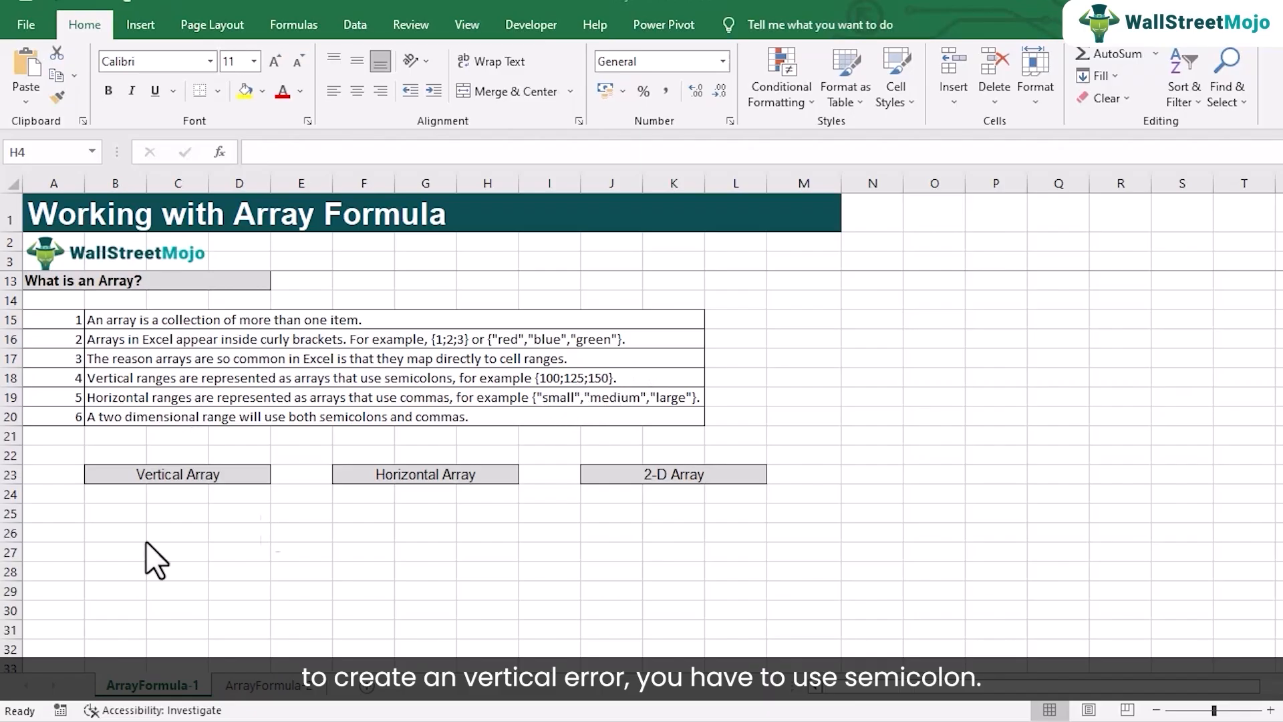
click(113, 514)
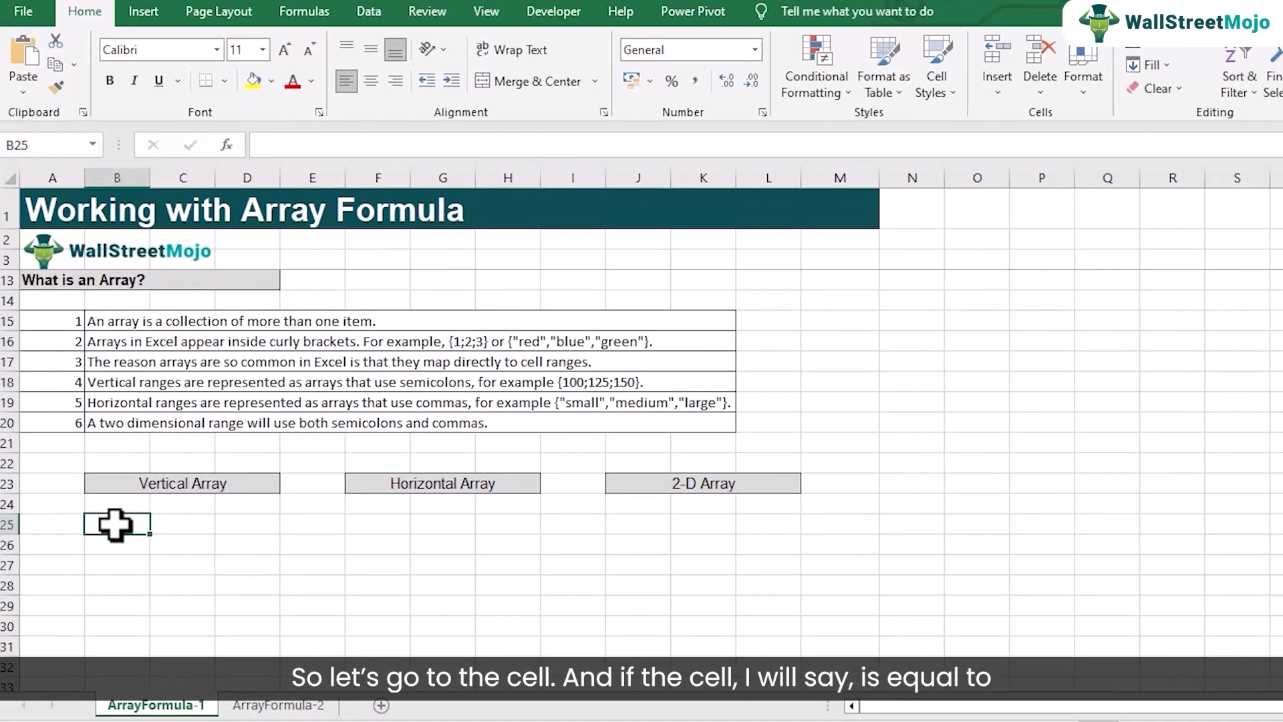
click(119, 505)
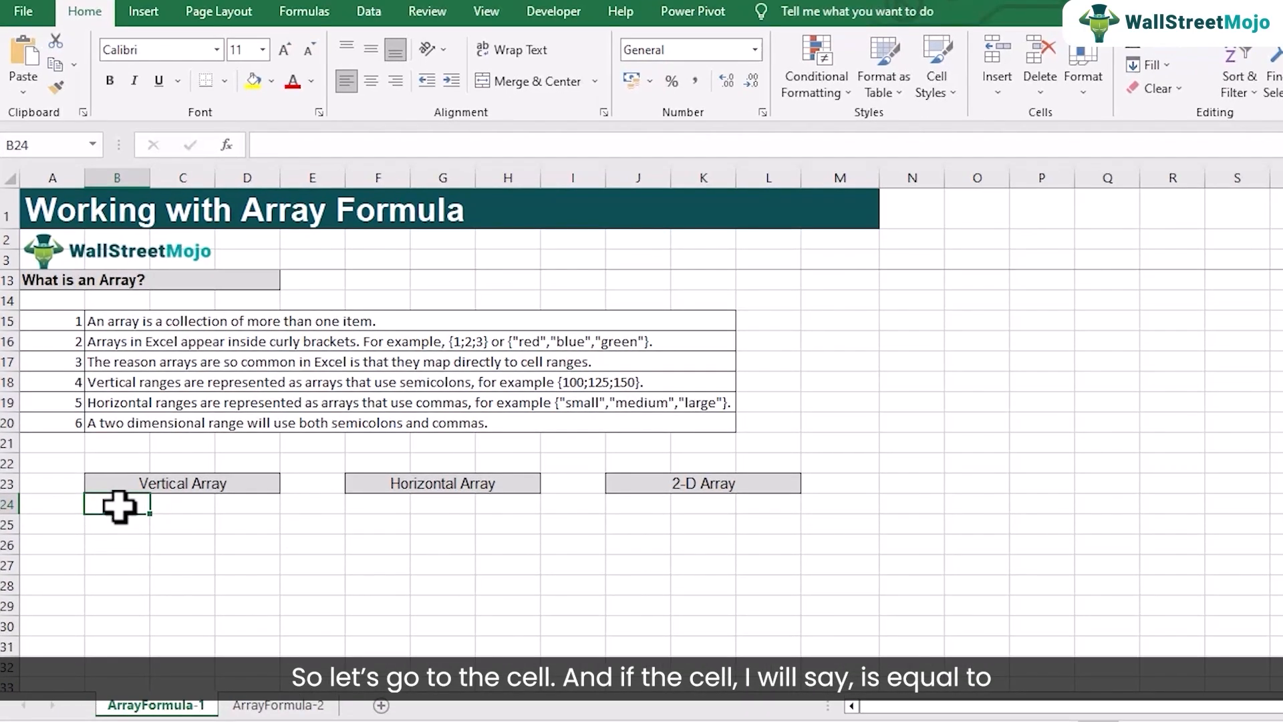
text(={2;3;4)
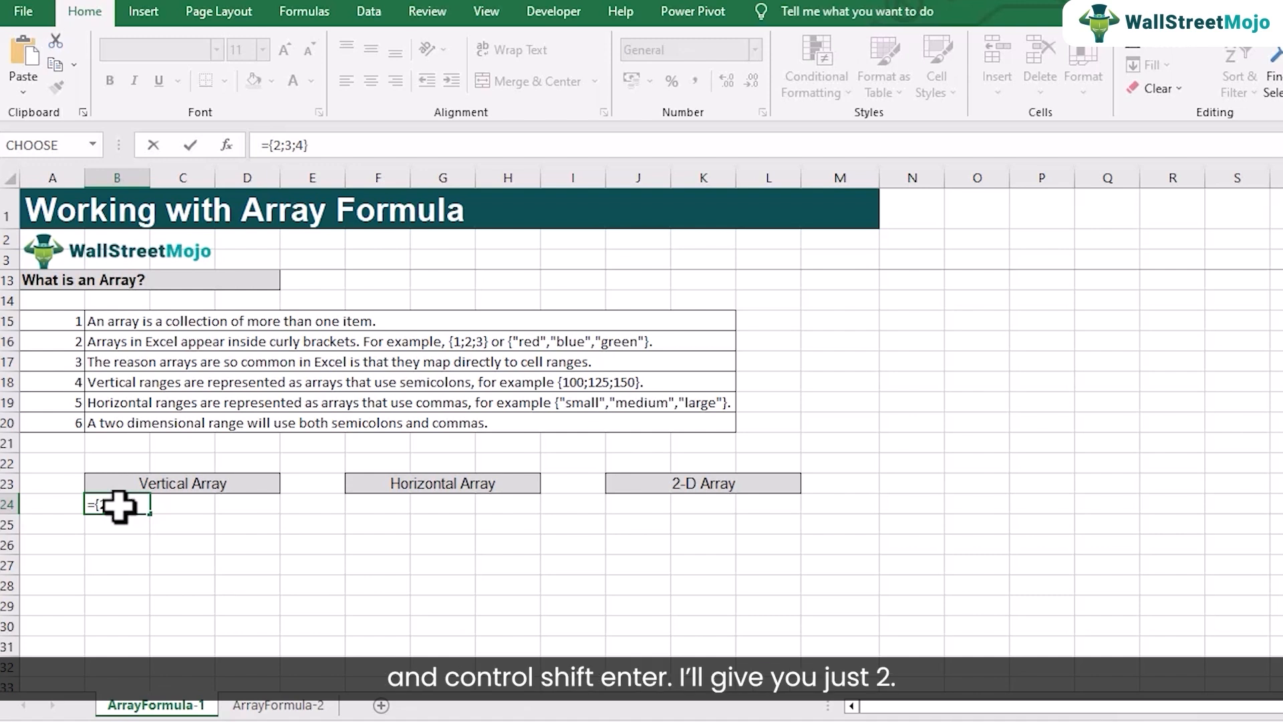
key(ctrl+shift+Return)
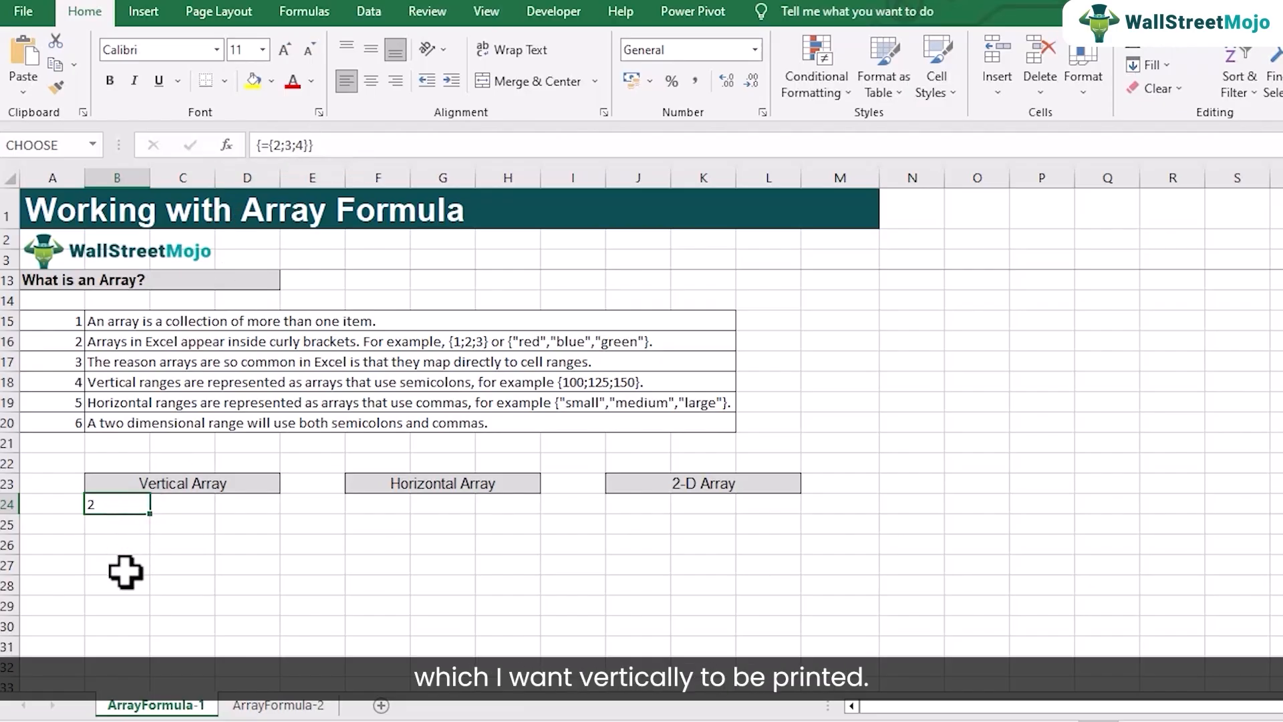
Step: Extend the array formula ={2;3;4} over the range B24:B26 by re-entering it as an array formula
drag(118, 505, 119, 544)
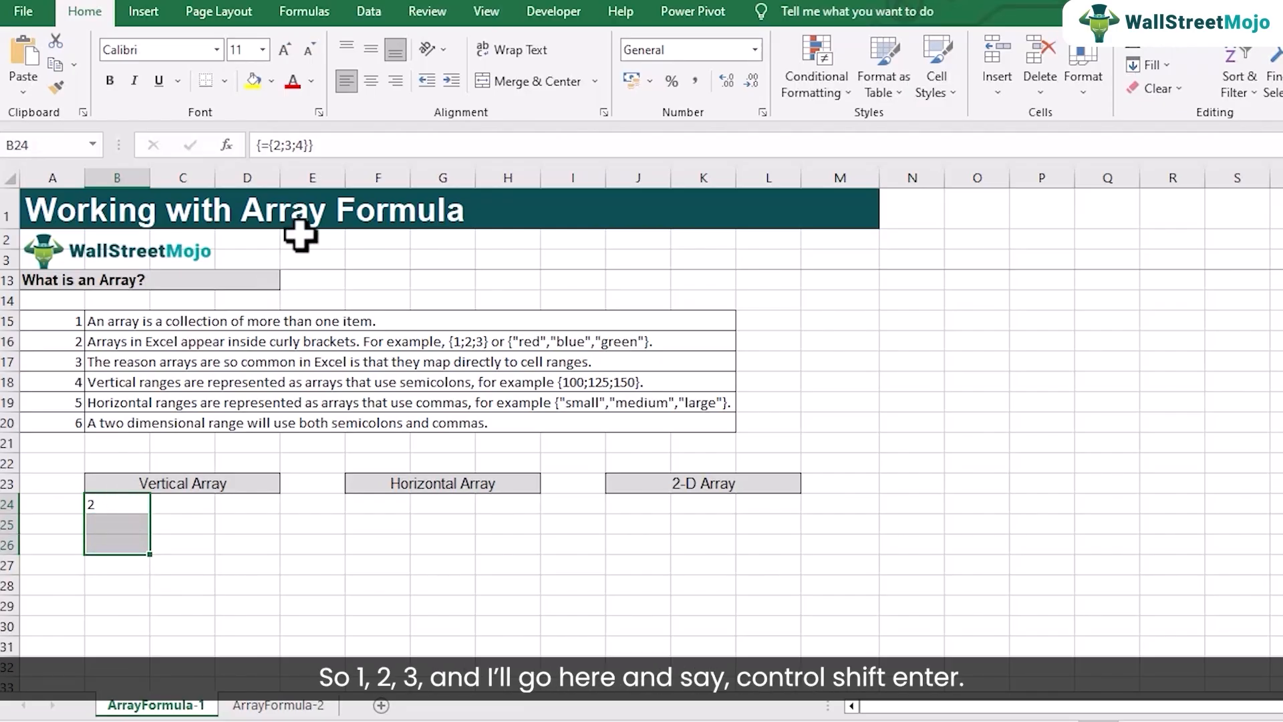
click(338, 145)
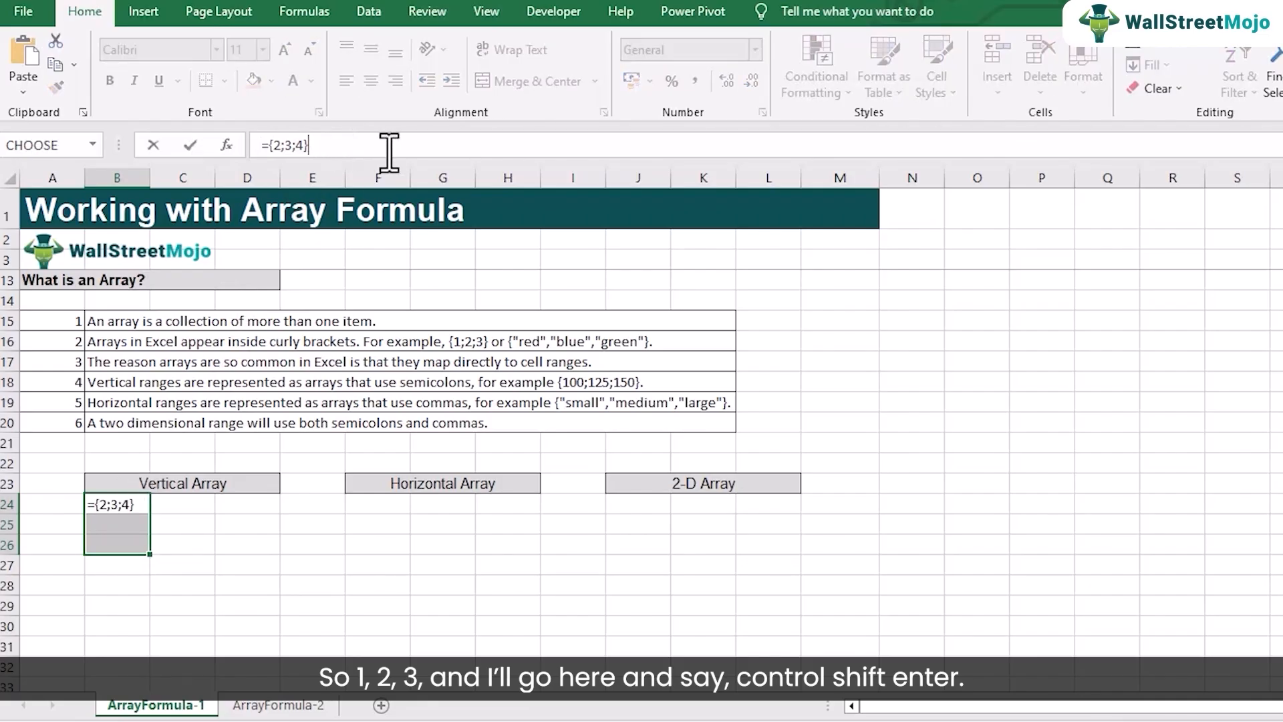
key(ctrl+shift+Return)
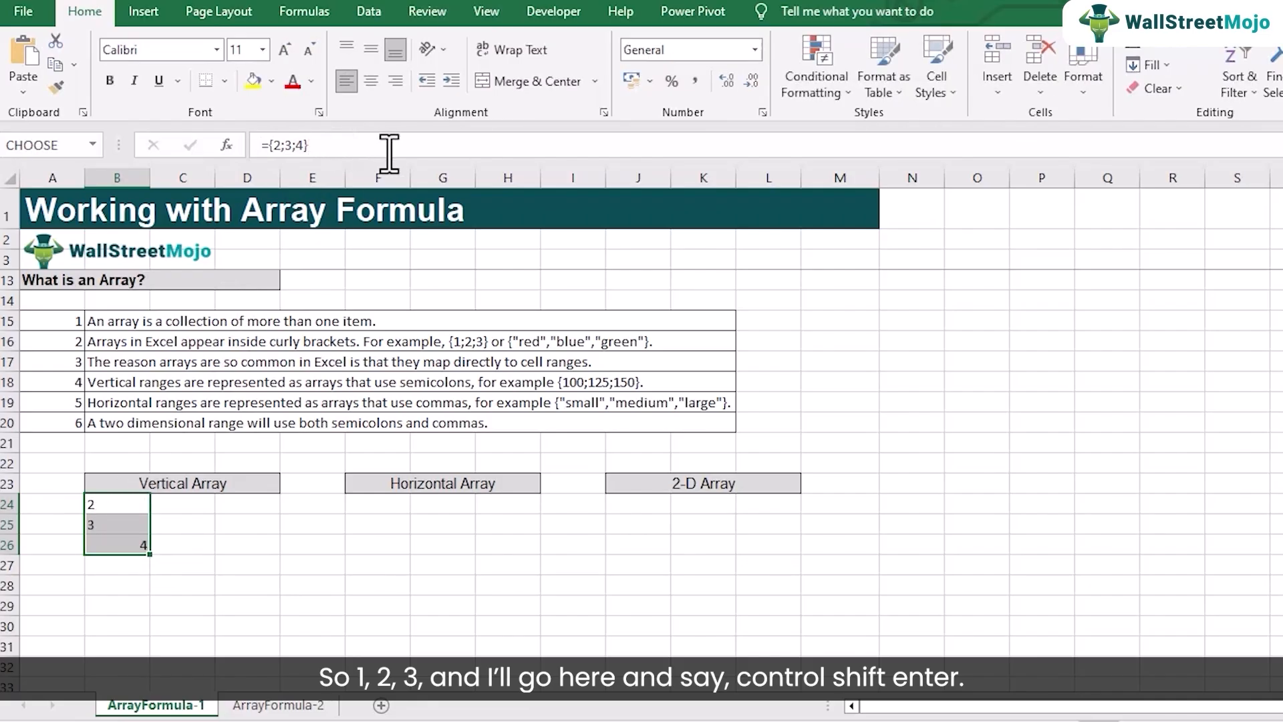
Step: Right-align the vertical array values in B24:B26
click(114, 544)
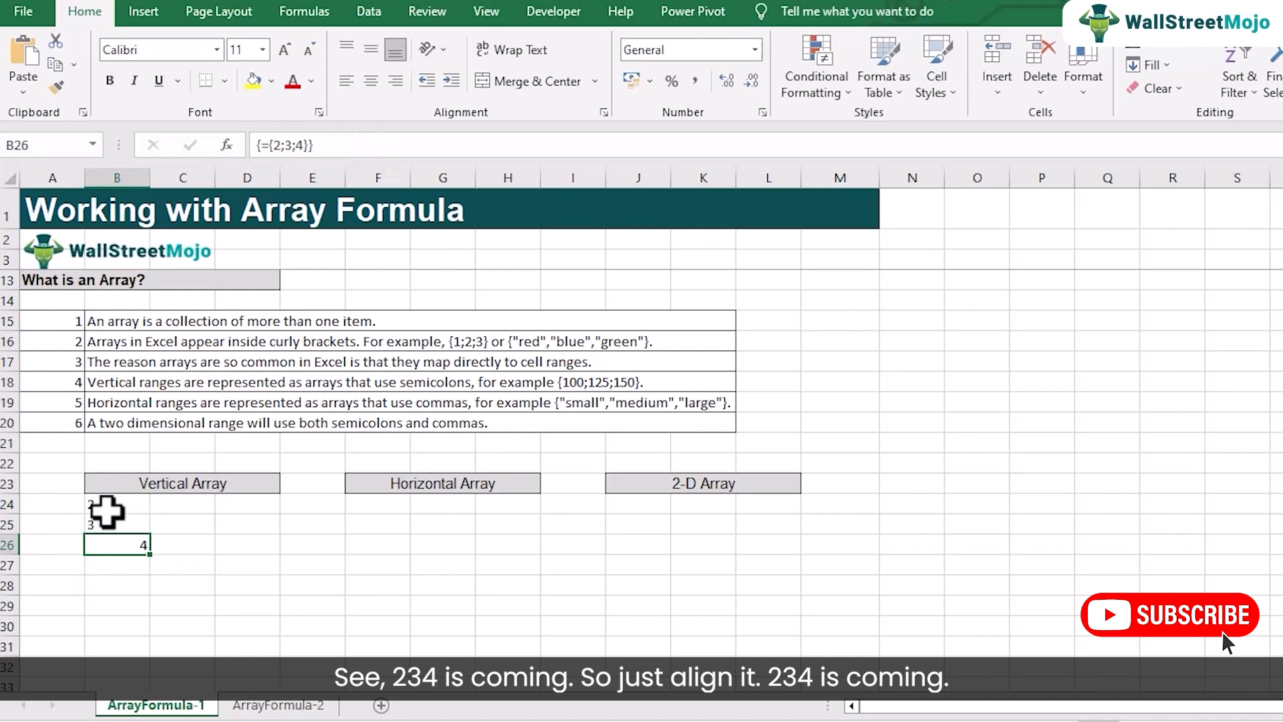
drag(114, 544, 107, 509)
click(396, 81)
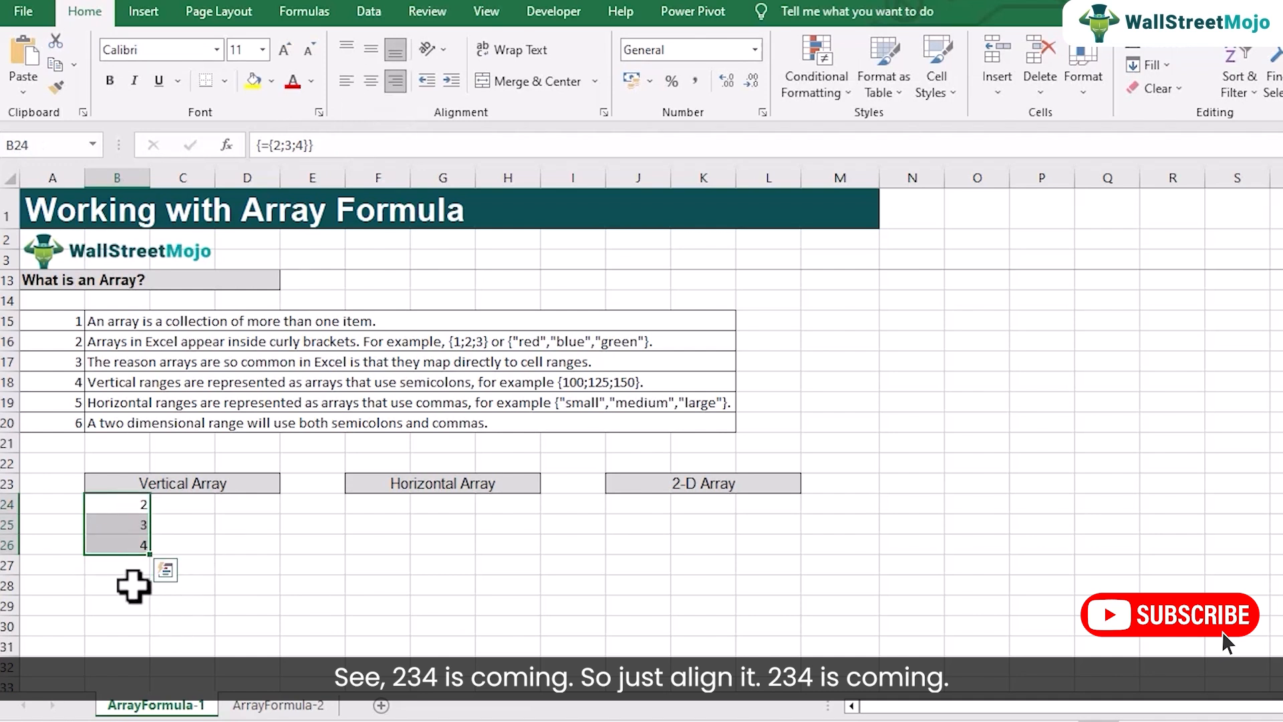
click(127, 585)
Step: Reopen the formula in B24 and commit it again unchanged as an array formula
click(122, 504)
double_click(122, 505)
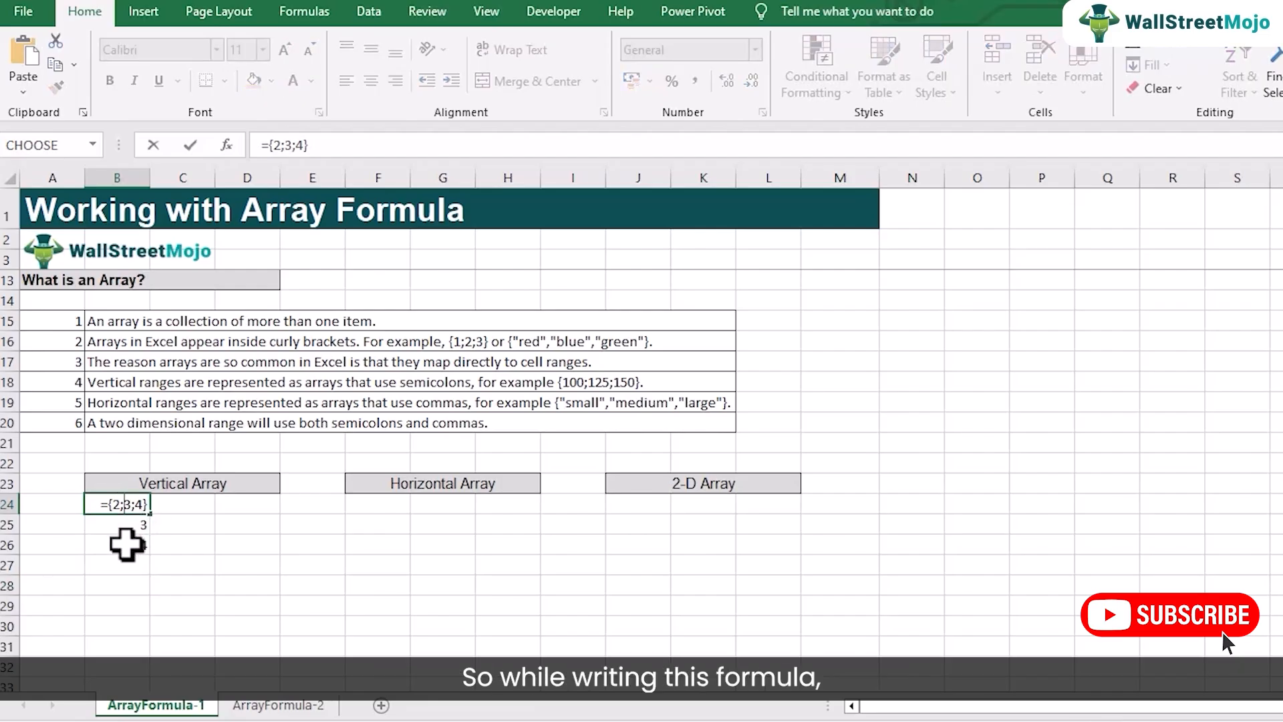
key(ctrl+shift+Return)
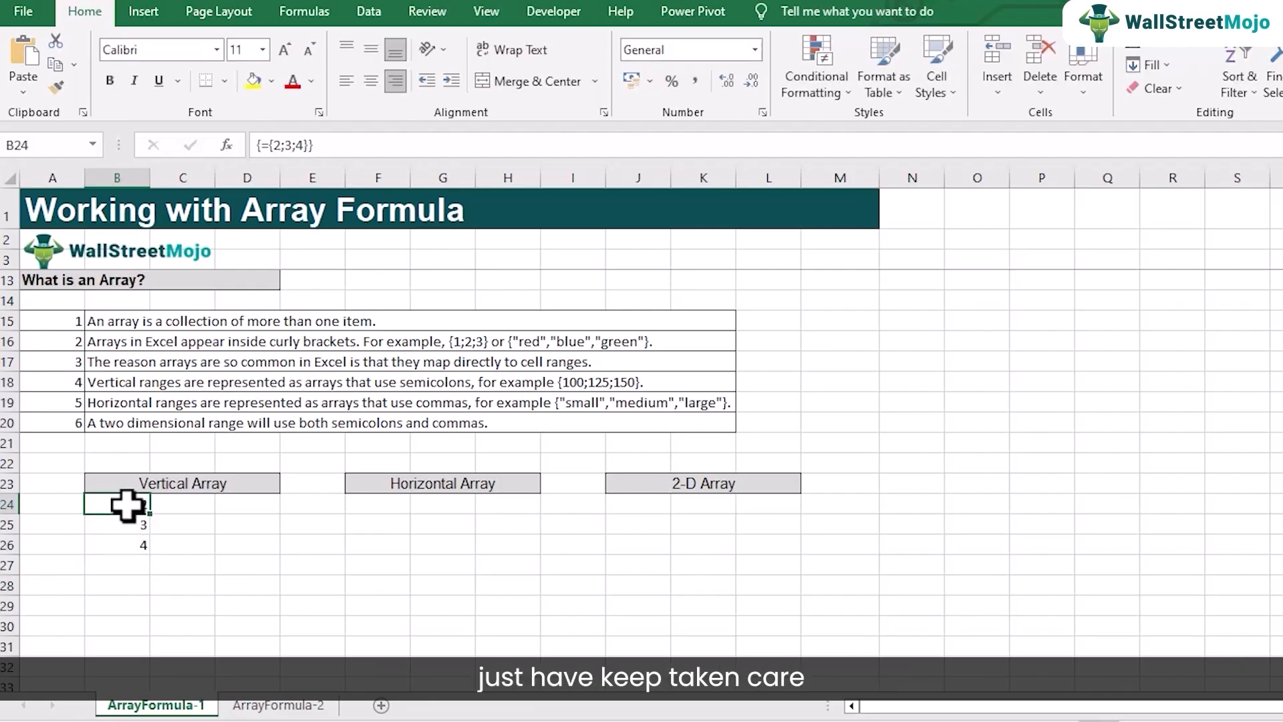
Step: Try to re-enter ={2;3;4} as an ordinary formula with the whole range B24:B26 selected, and cancel the edit
drag(129, 509, 129, 546)
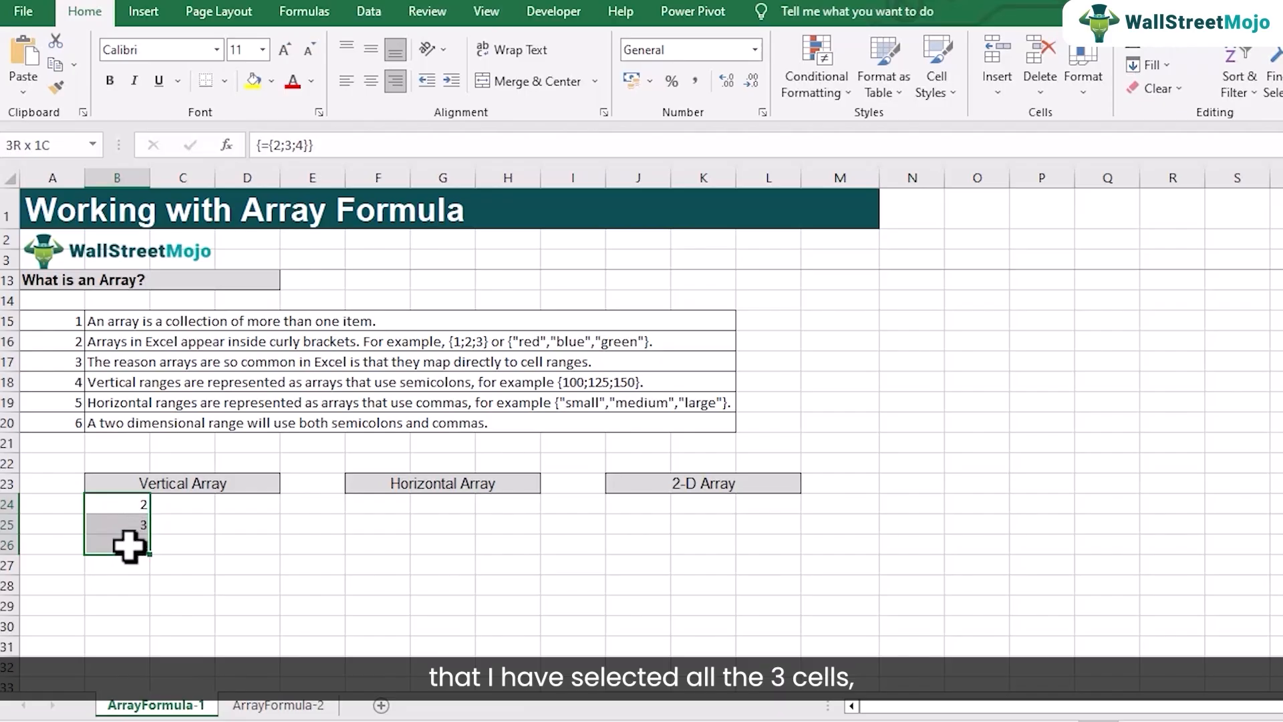
click(348, 144)
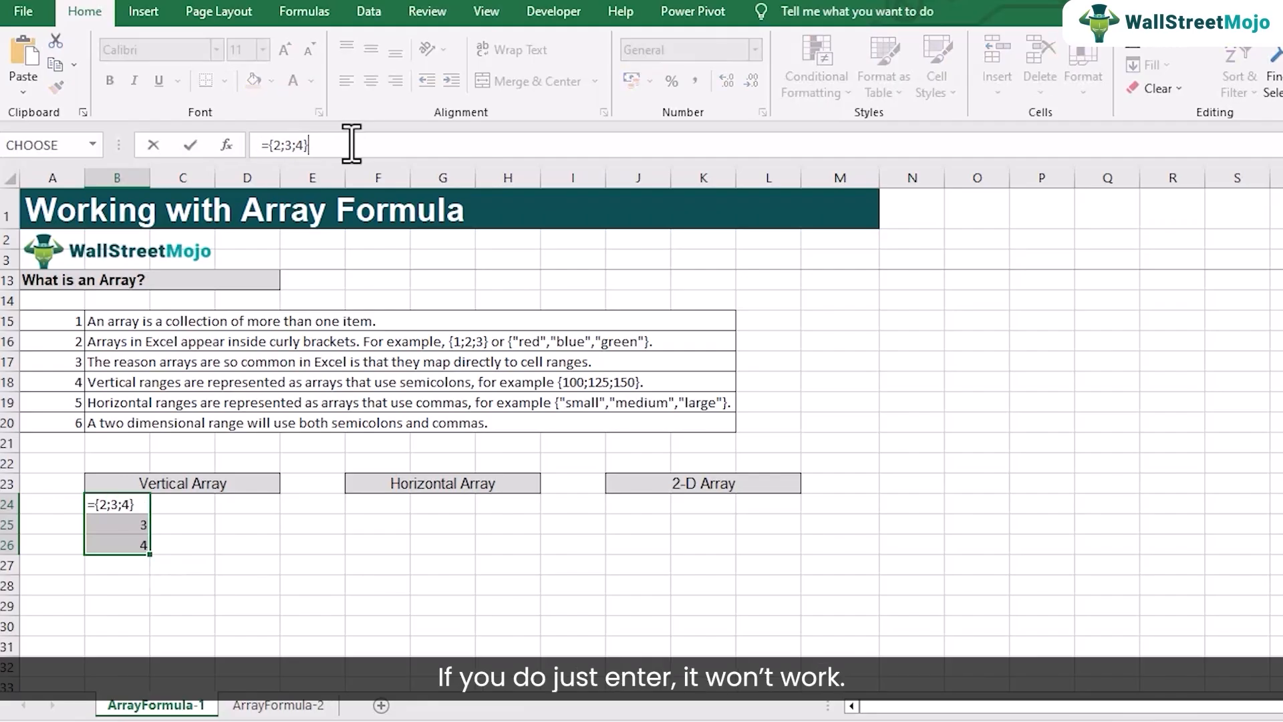
key(Return)
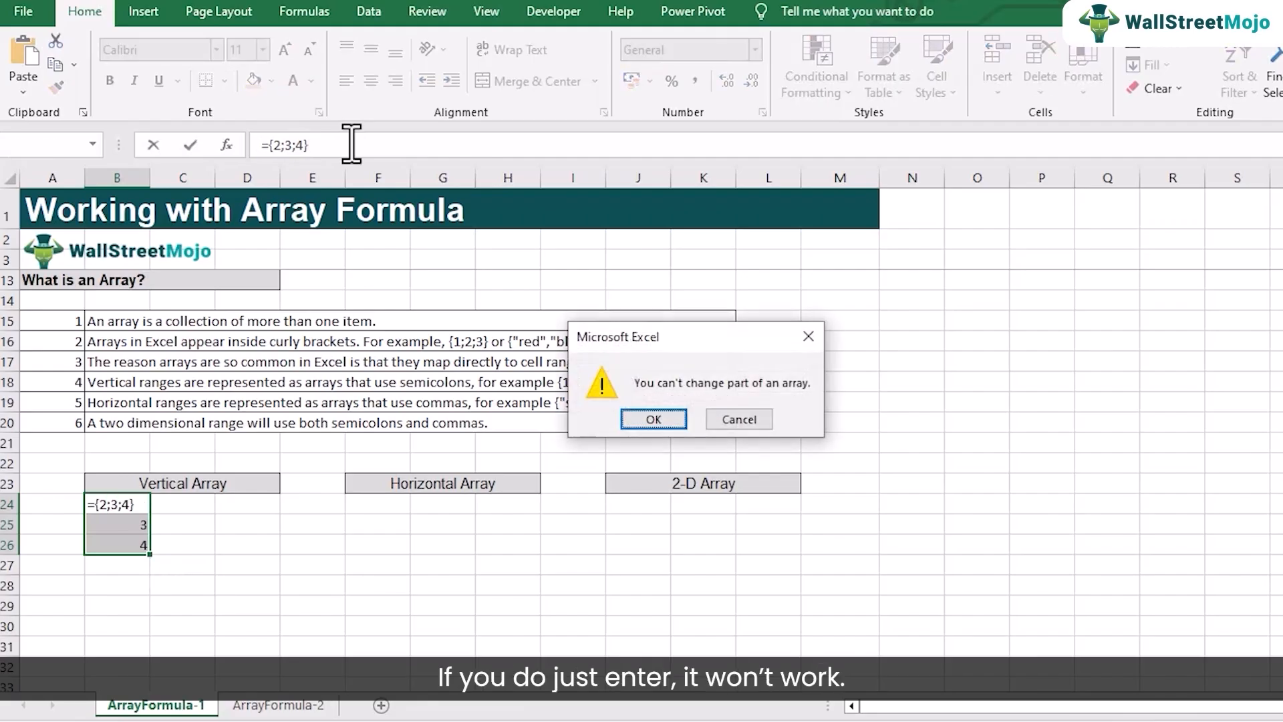
click(735, 420)
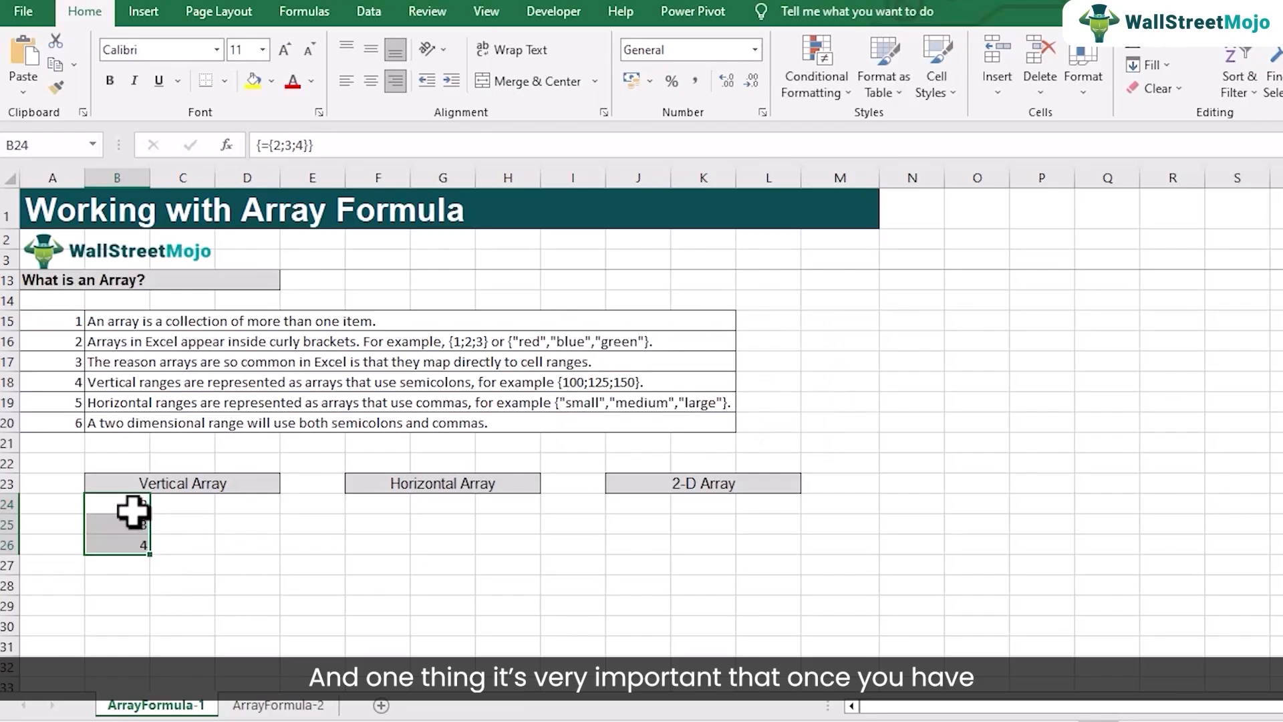
Step: Try to re-enter the formula in B24 alone as an ordinary formula, and cancel the edit
double_click(126, 507)
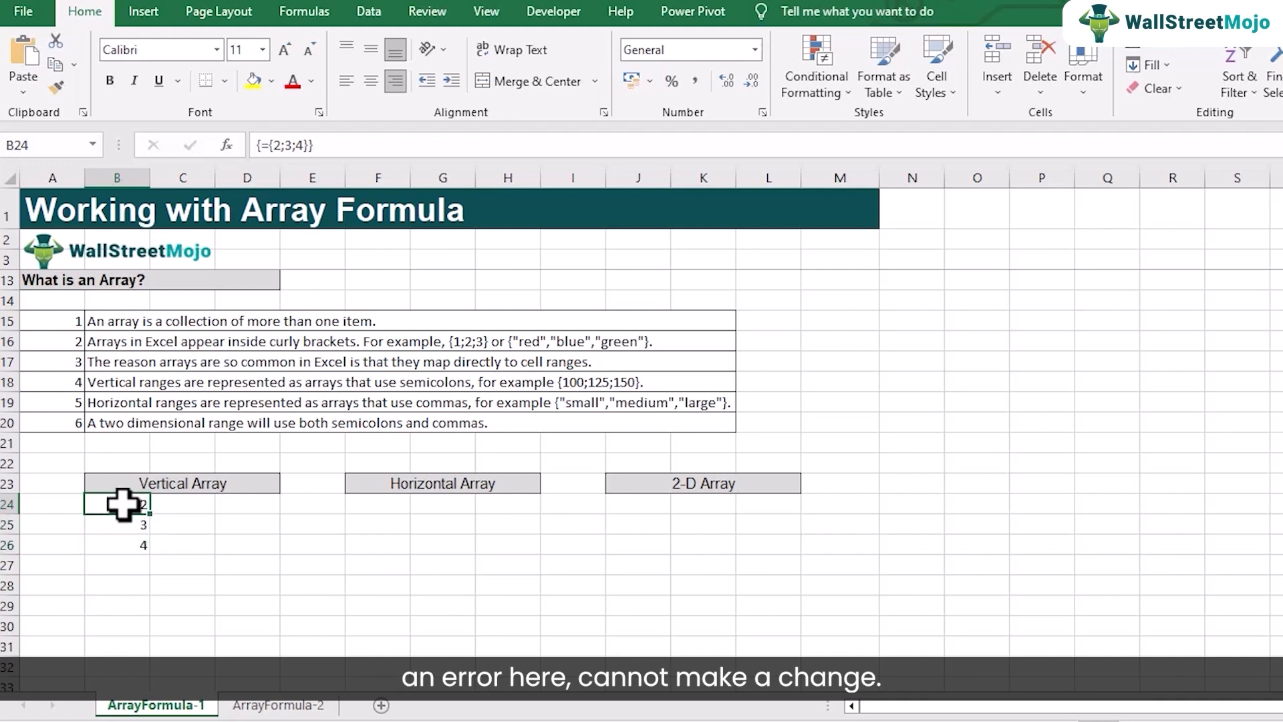
key(Return)
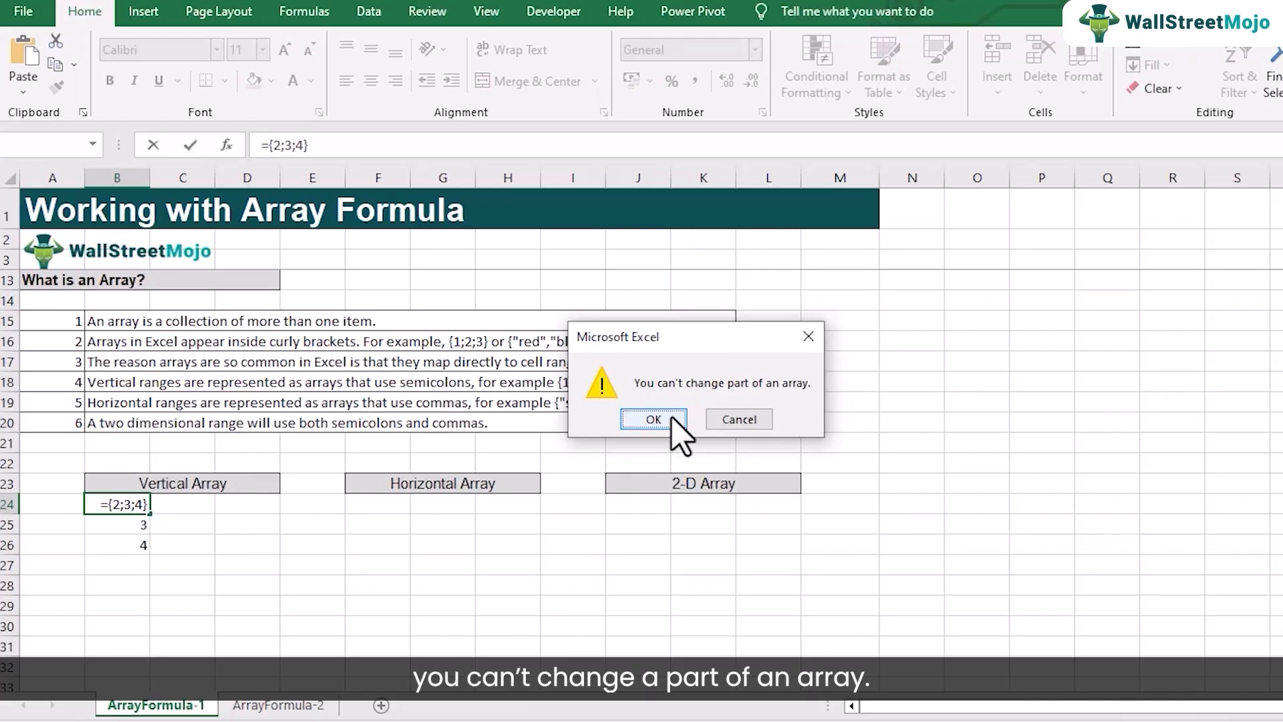
click(671, 417)
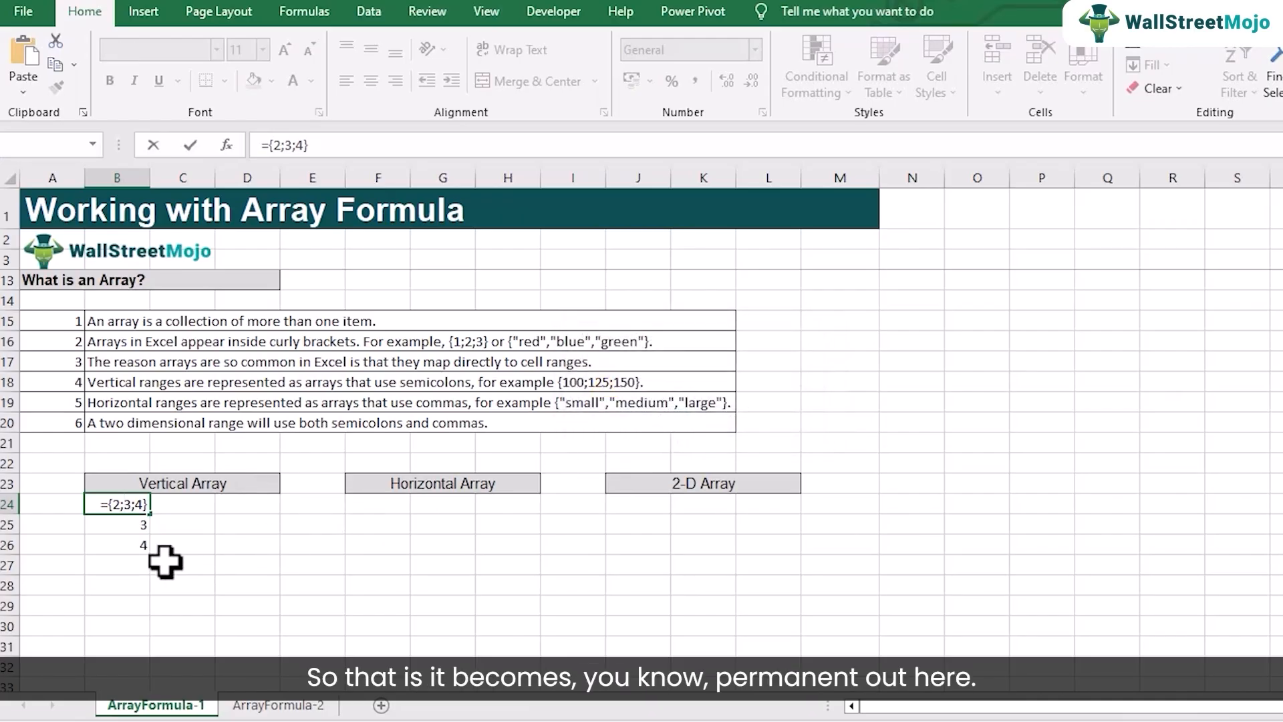
key(Return)
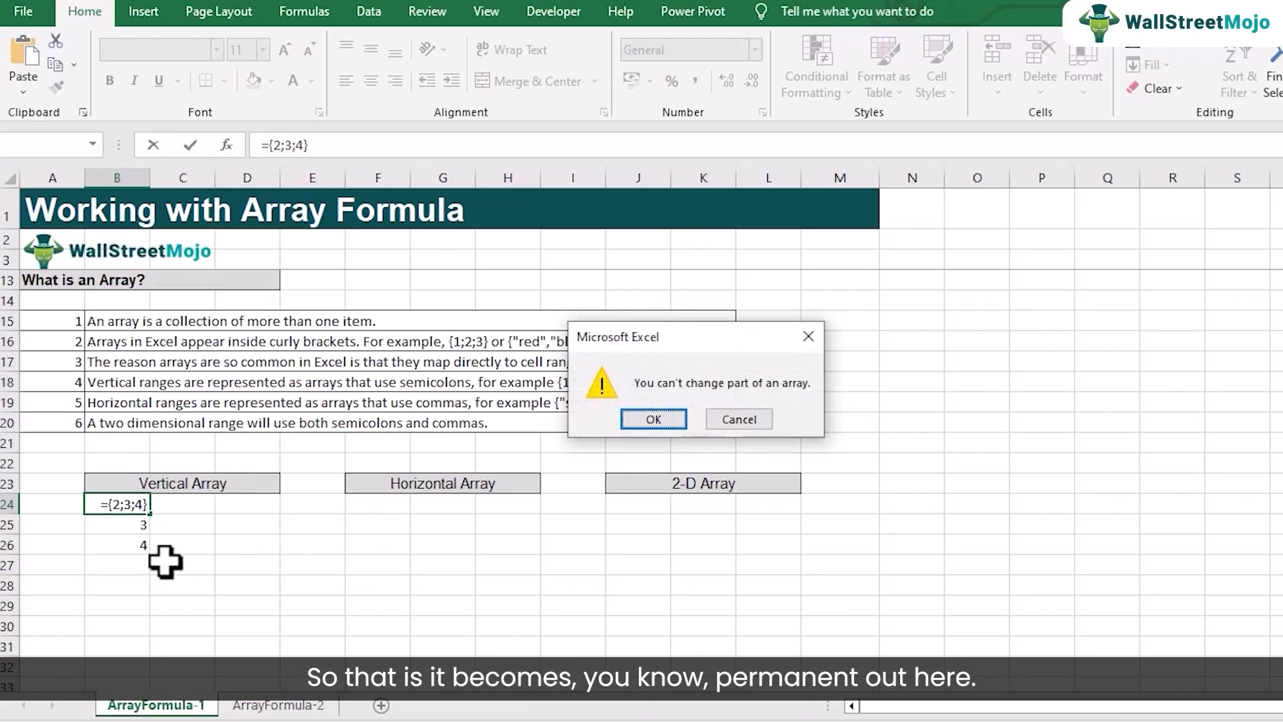
click(737, 417)
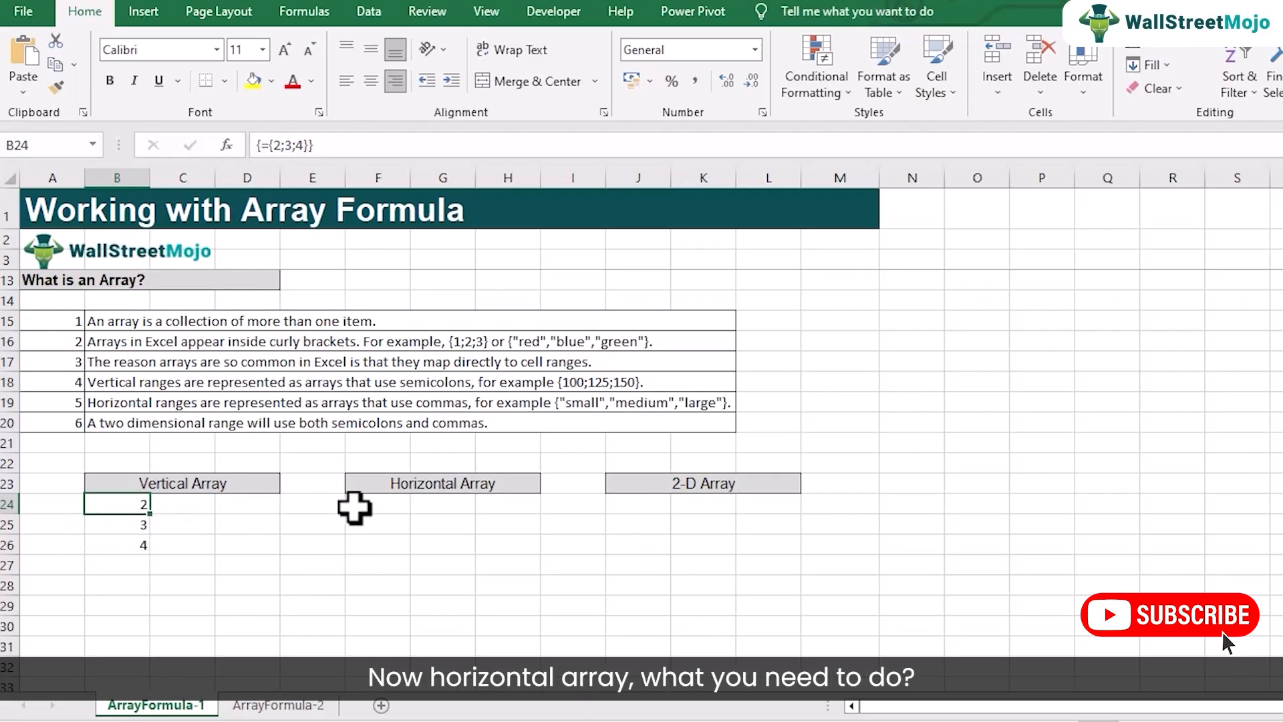
Step: Enter ={2,3,4} as an array formula across F24:H24 under the Horizontal Array heading
drag(371, 505, 481, 508)
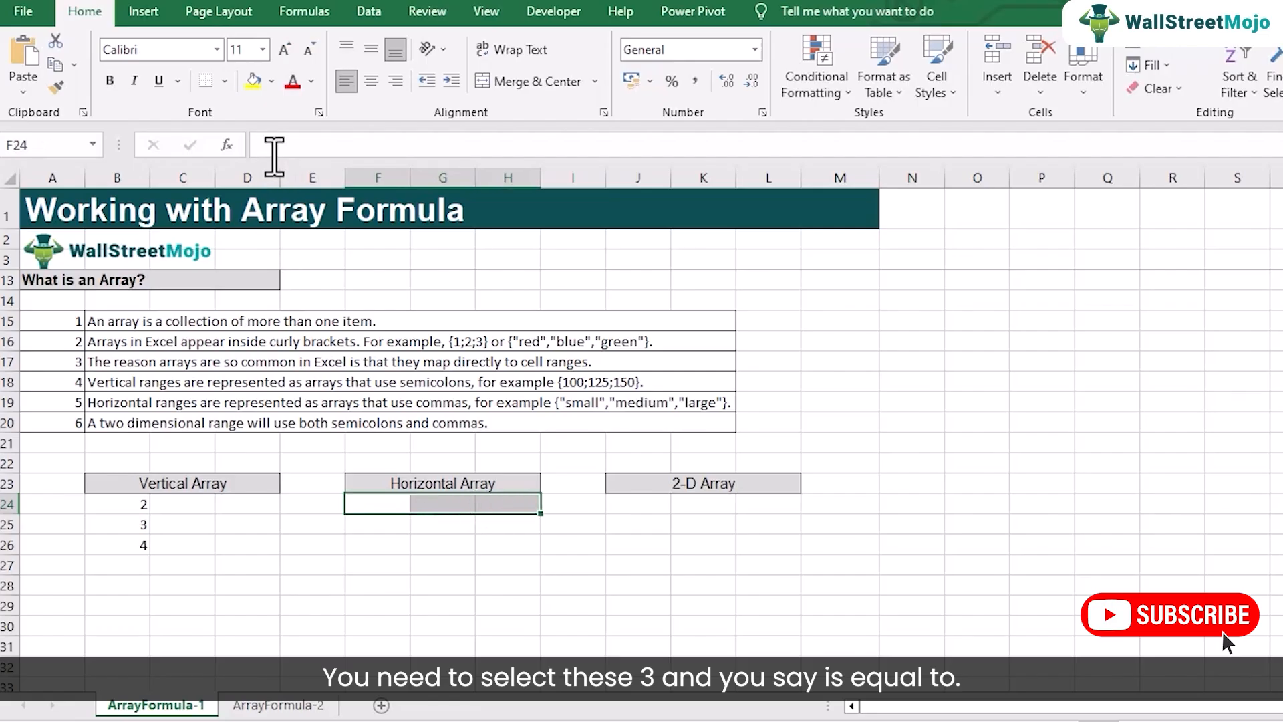
click(304, 147)
text(=)
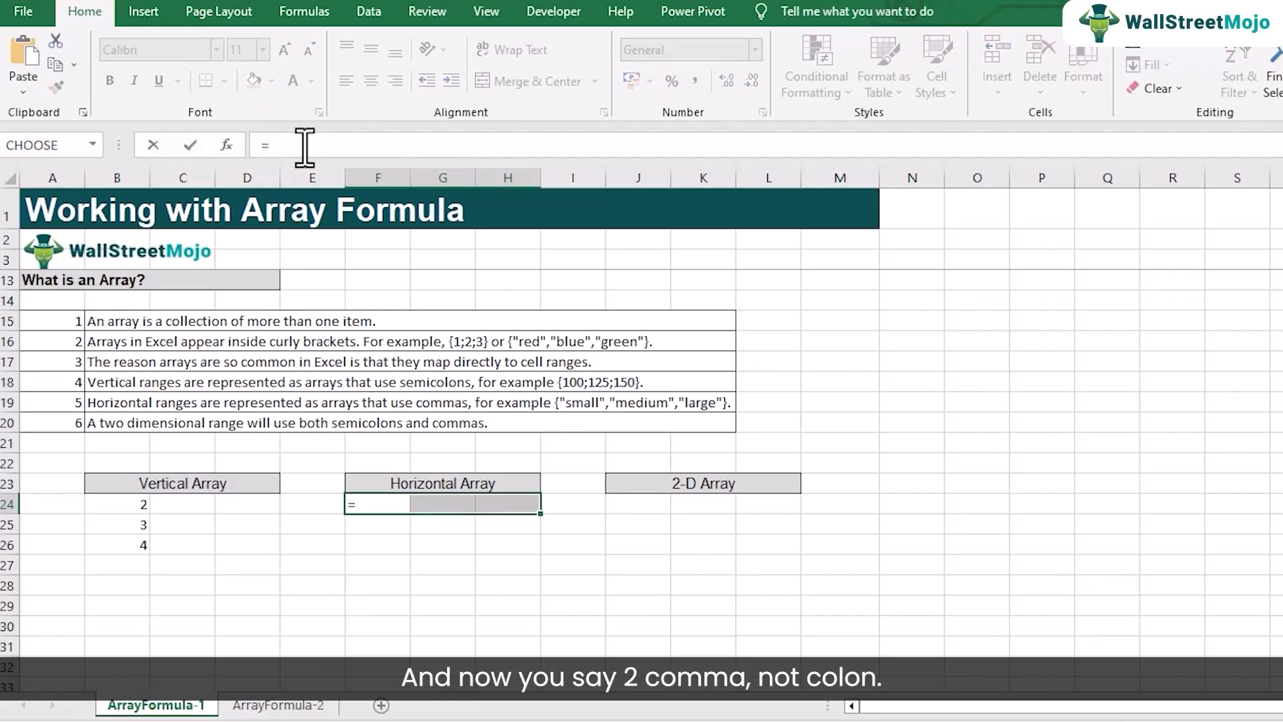
text({2,3,4)
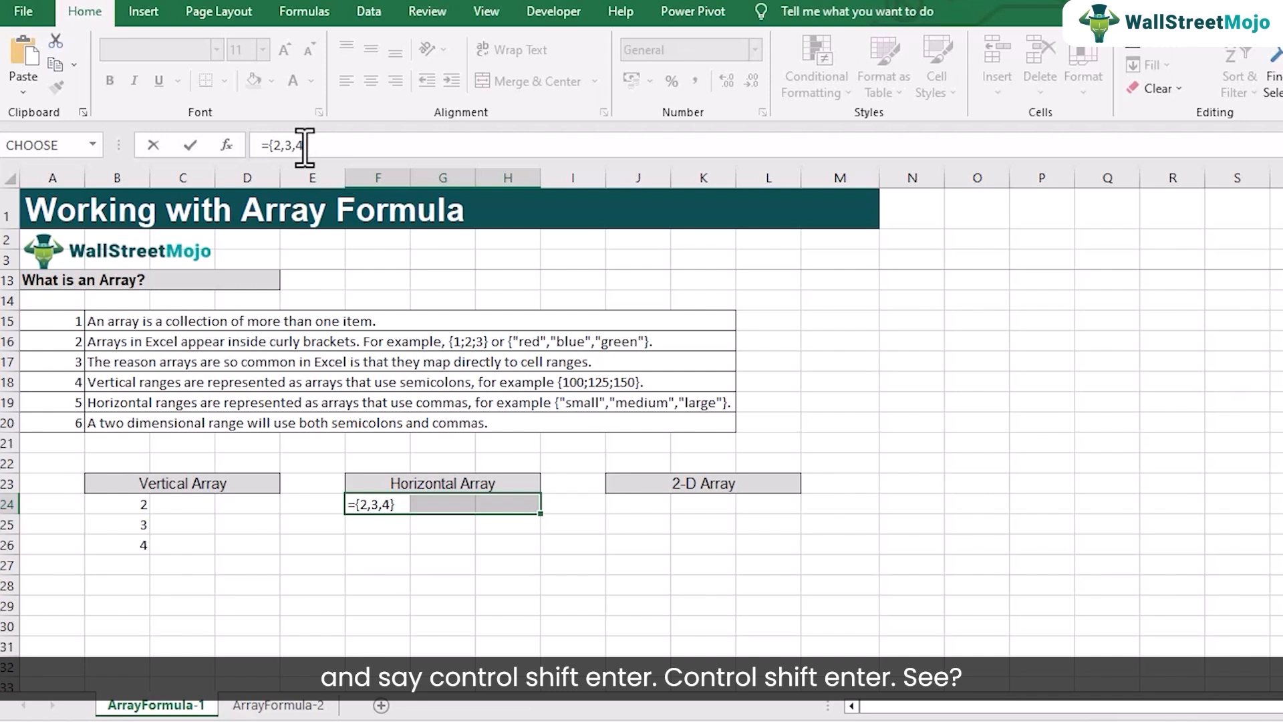
key(ctrl+shift+Return)
Step: Compare the separators in the horizontal array formula in F24 and the vertical array formula in B24
click(379, 544)
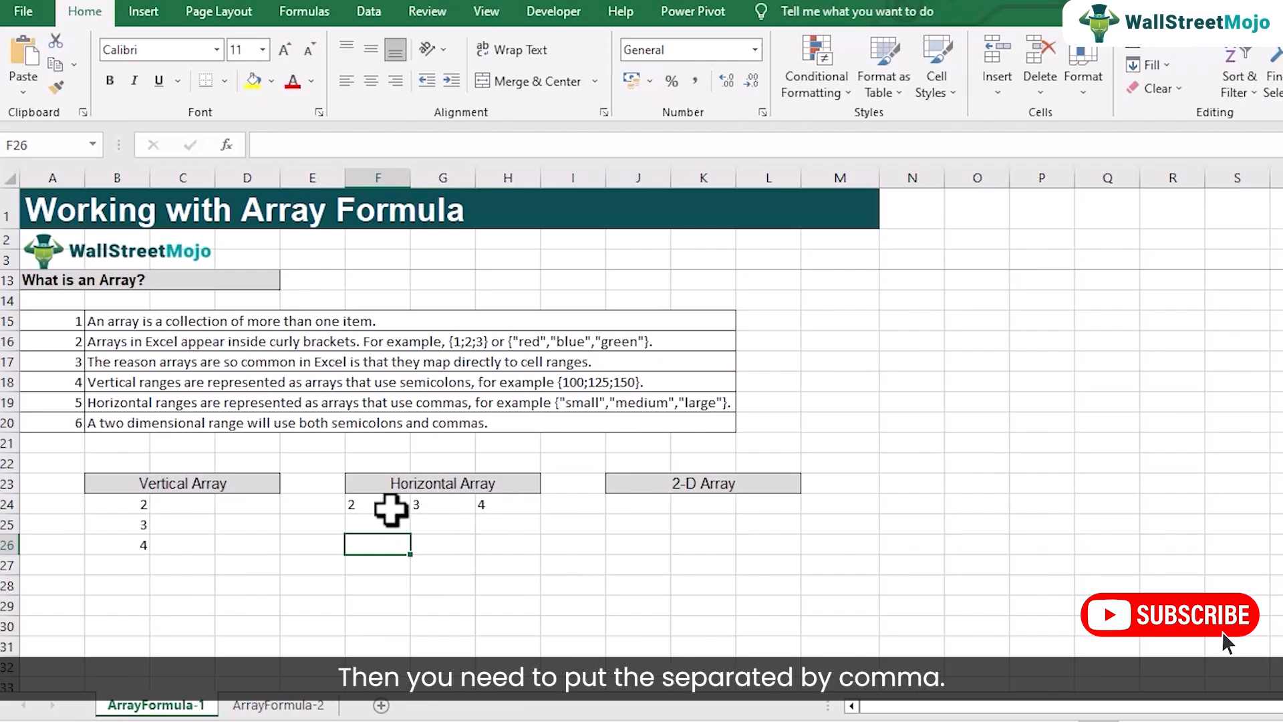
click(380, 506)
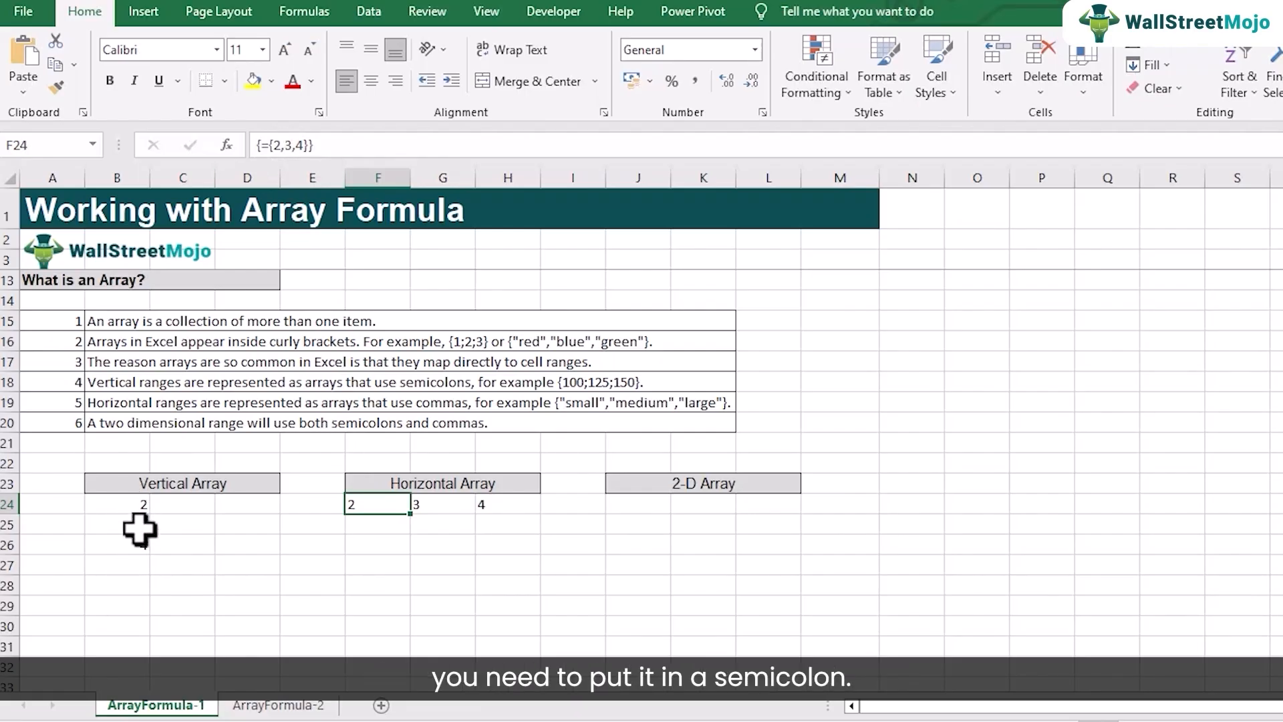
click(137, 504)
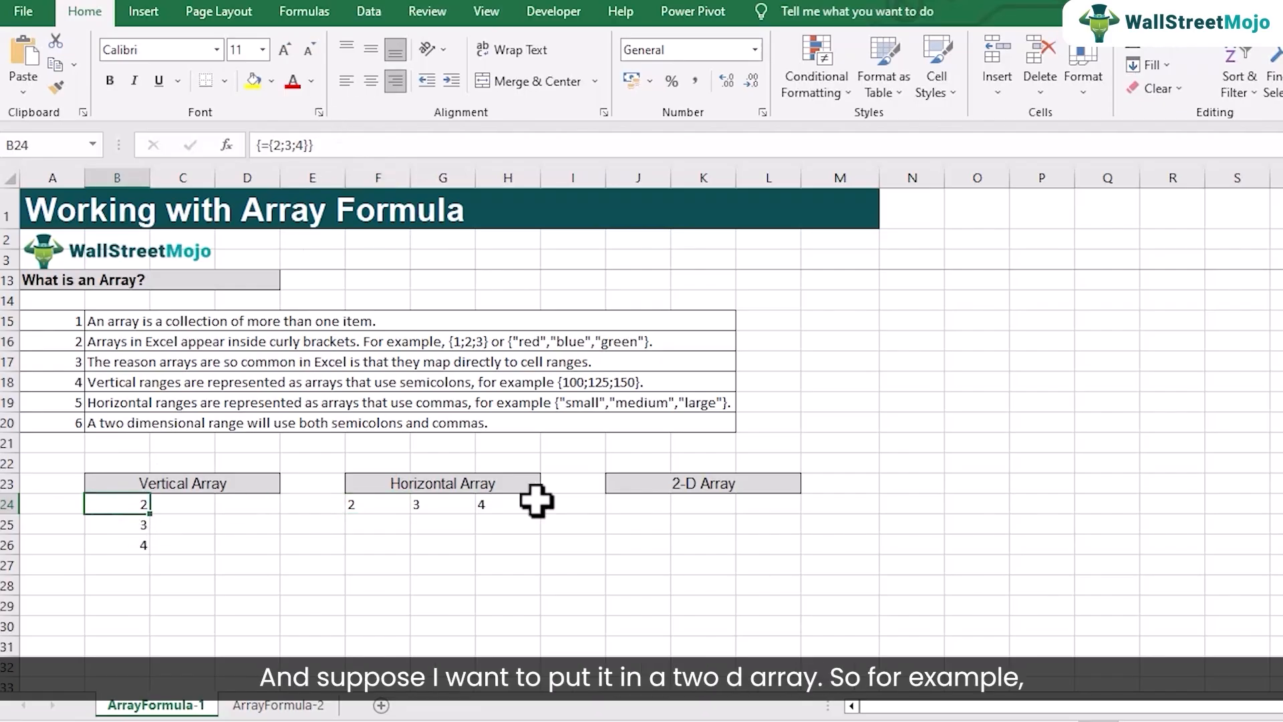
Step: Enter ={2;3;4}*{3,4,5} as an array formula across J24:L26 under the 2-D Array heading and center the cells horizontally
click(625, 507)
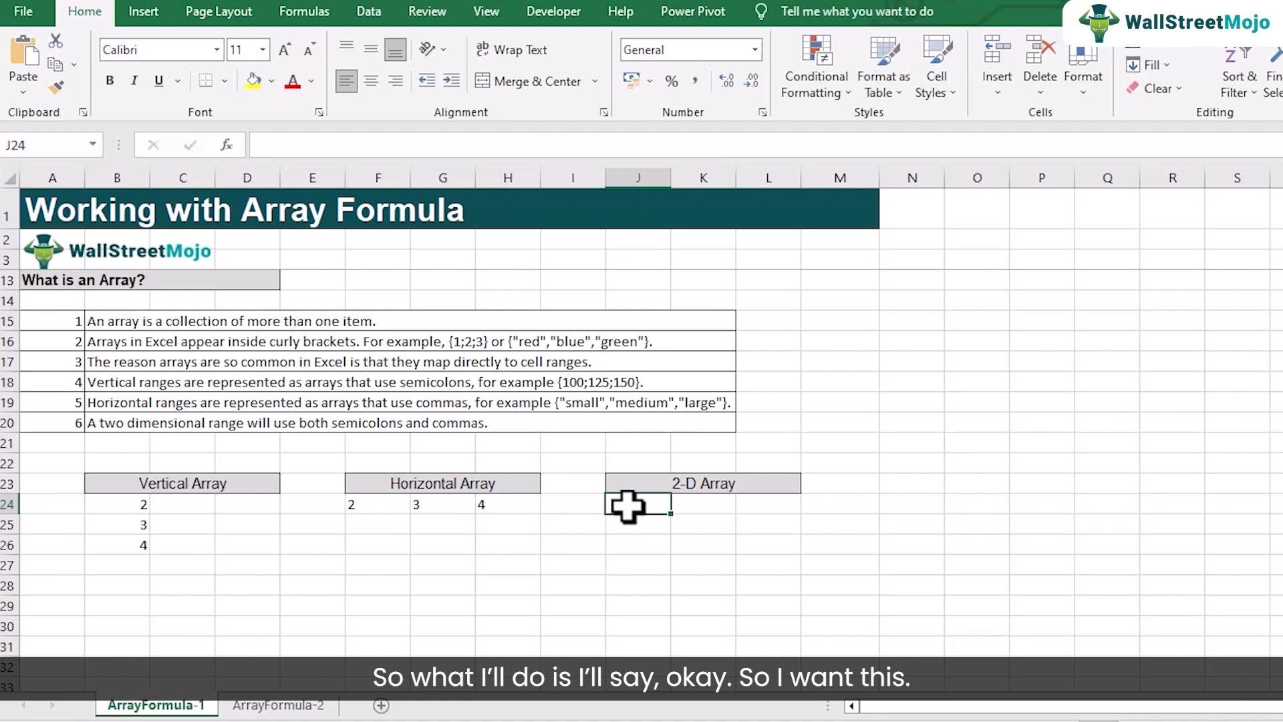
drag(627, 506, 741, 524)
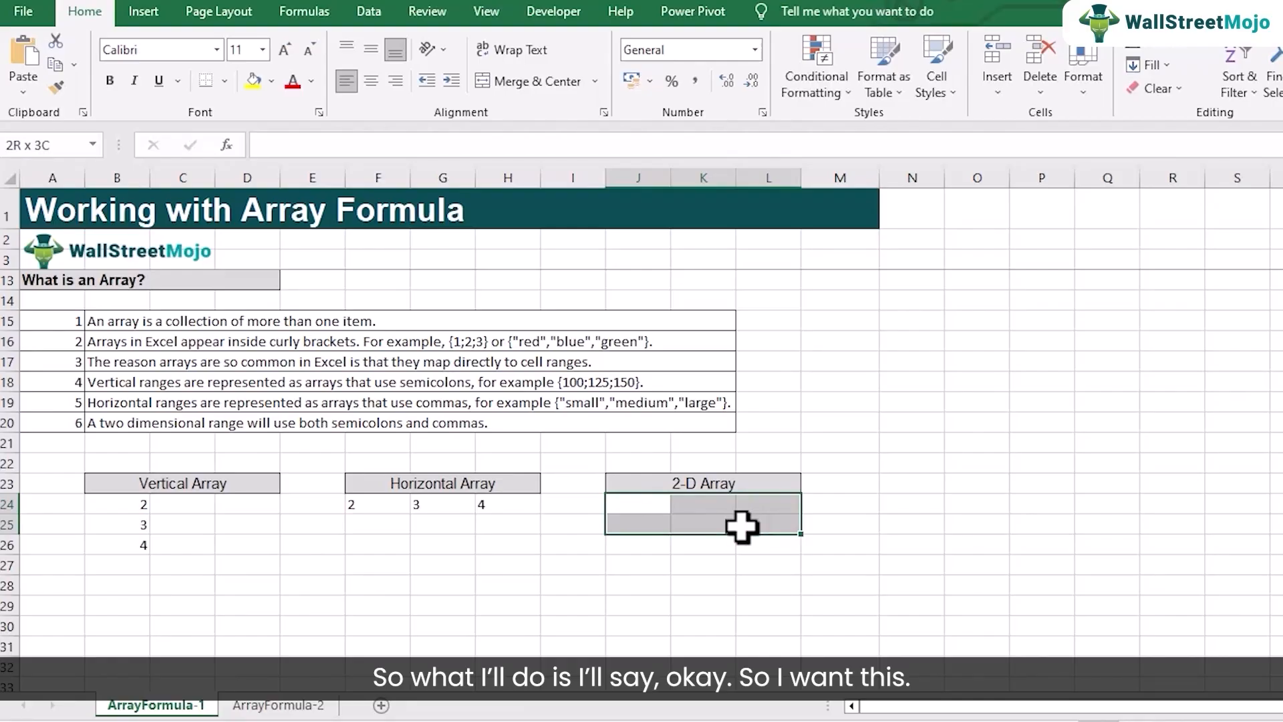
drag(742, 527, 742, 546)
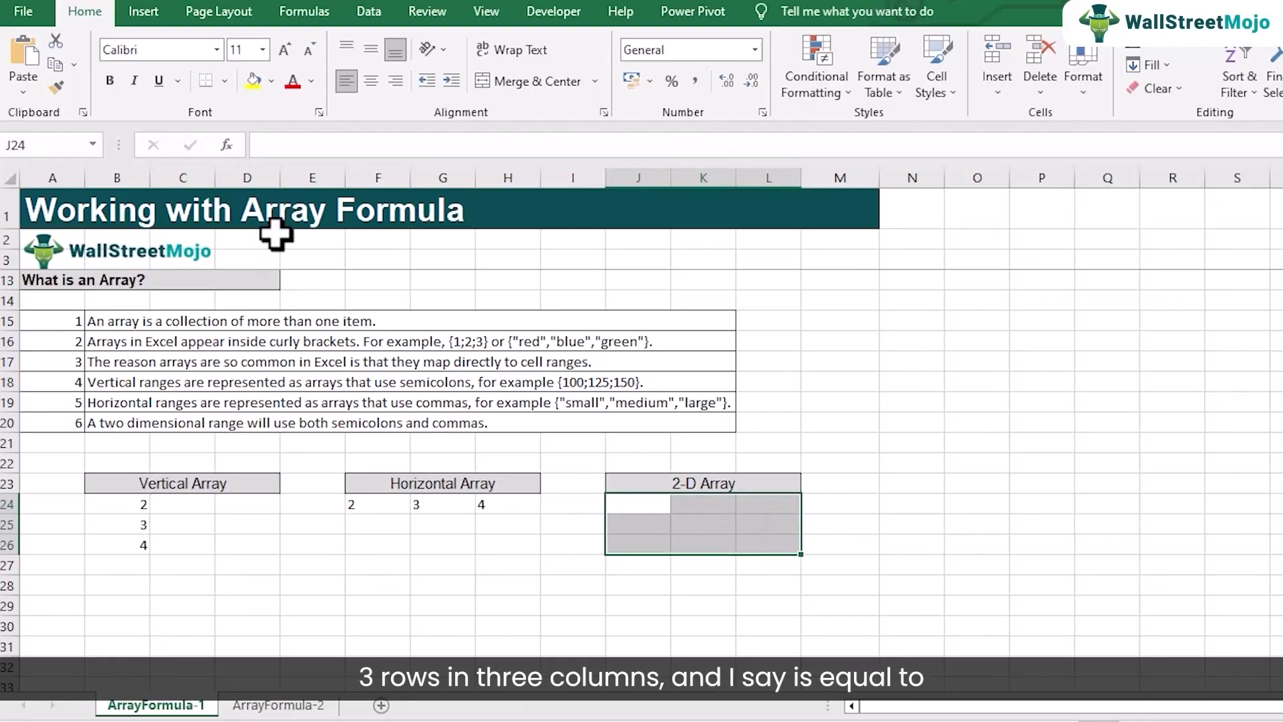
click(629, 508)
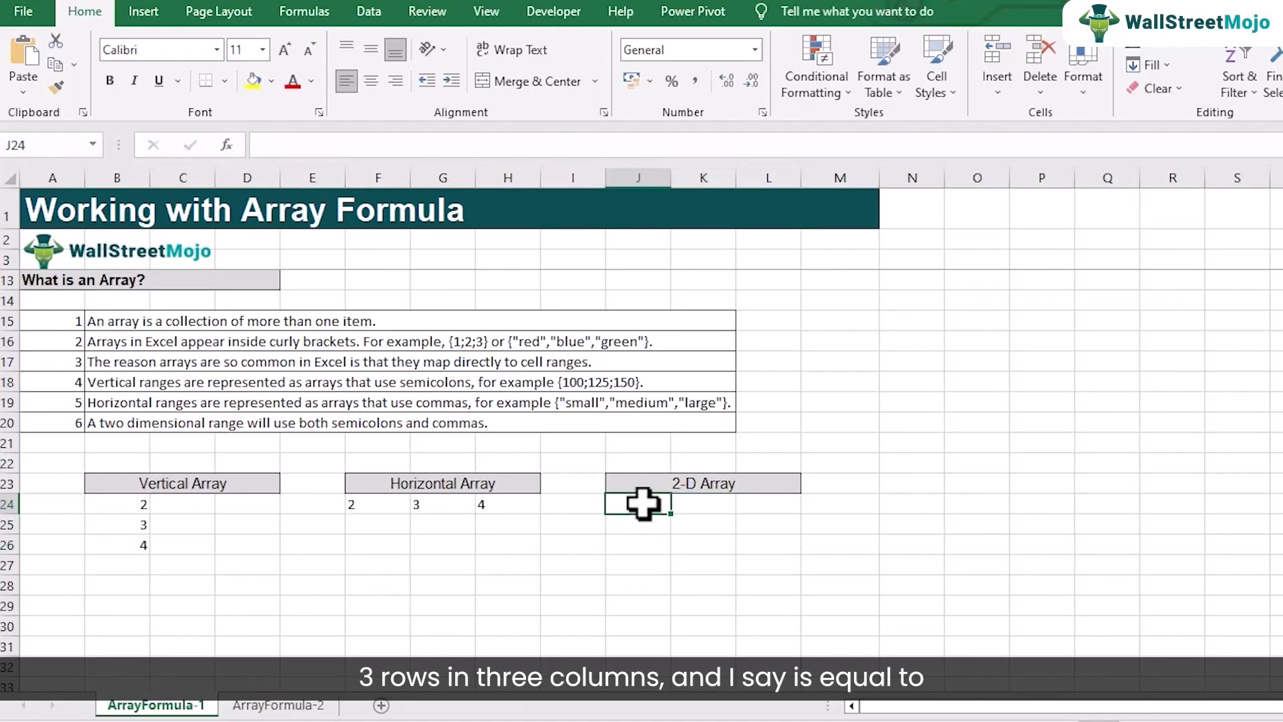
click(350, 154)
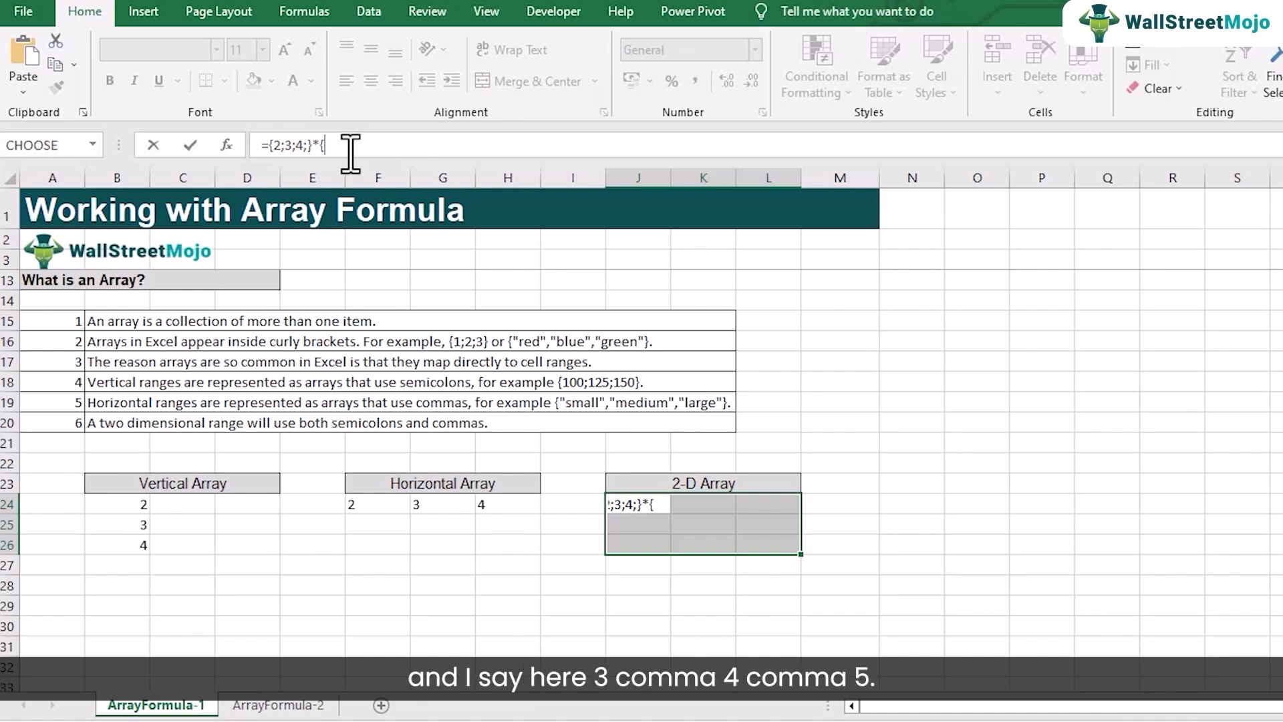
text(3)
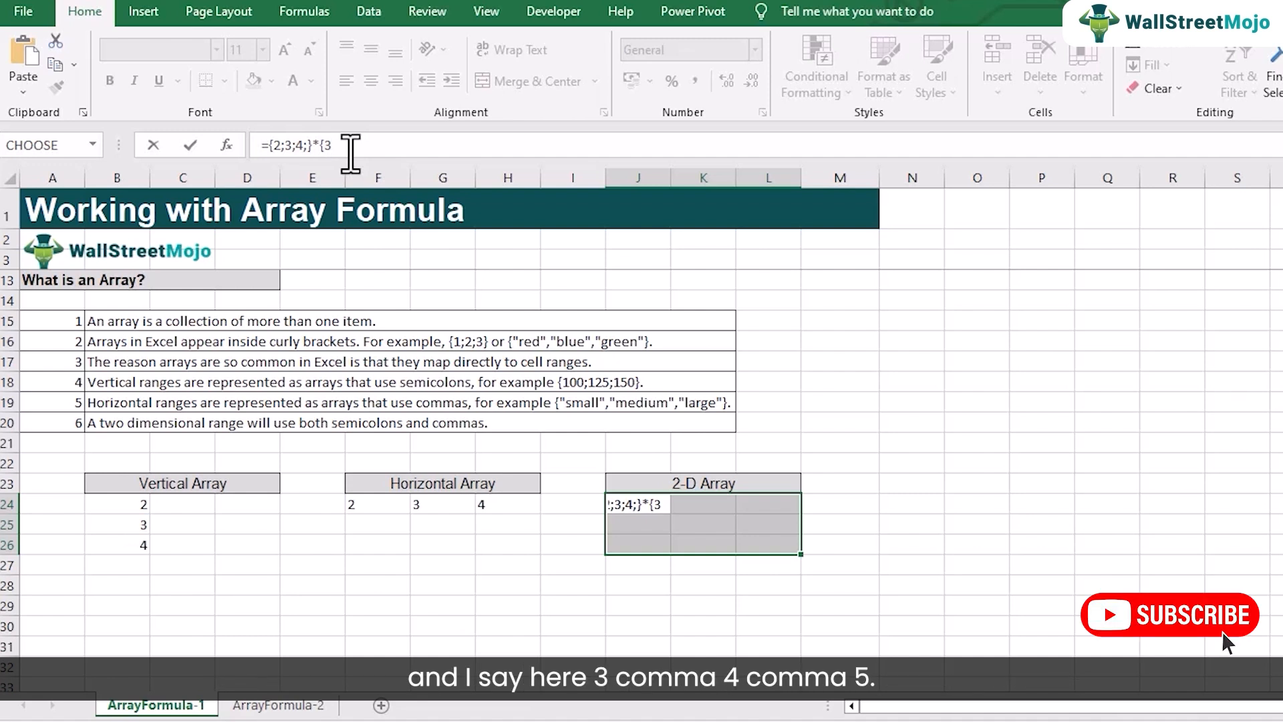
text(,4,5})
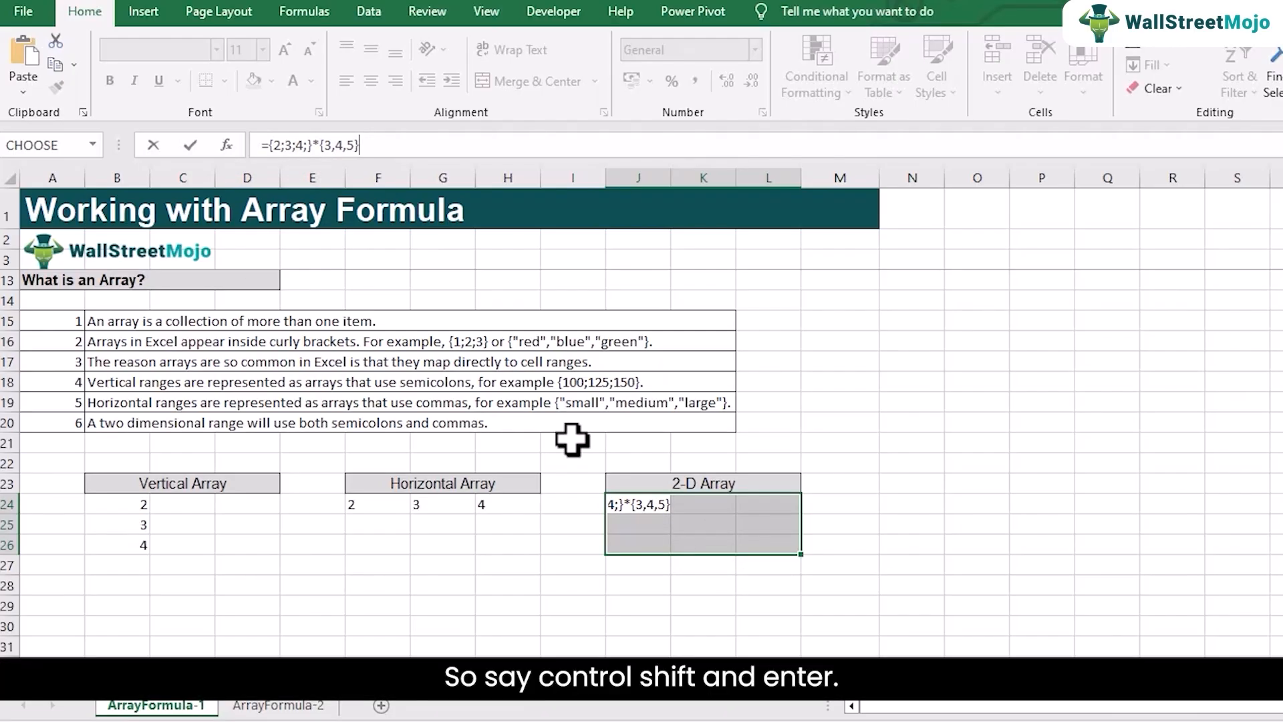
key(BackSpace)
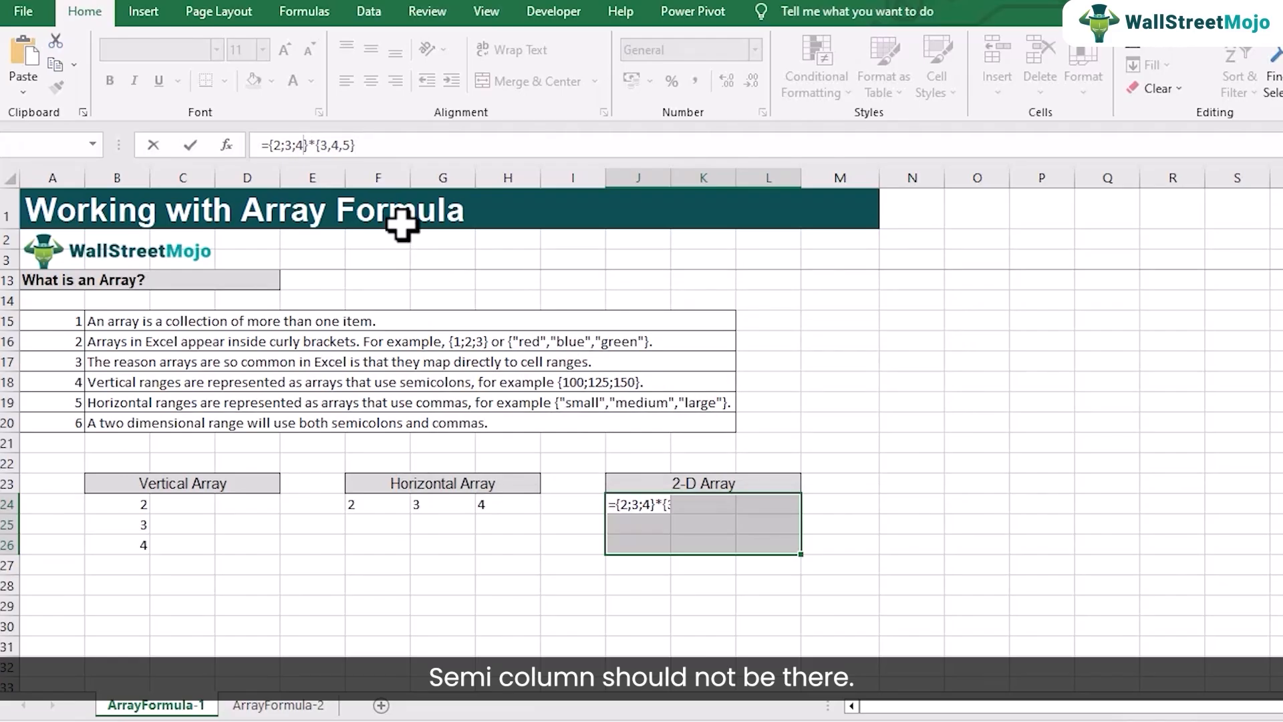
key(ctrl+shift+Return)
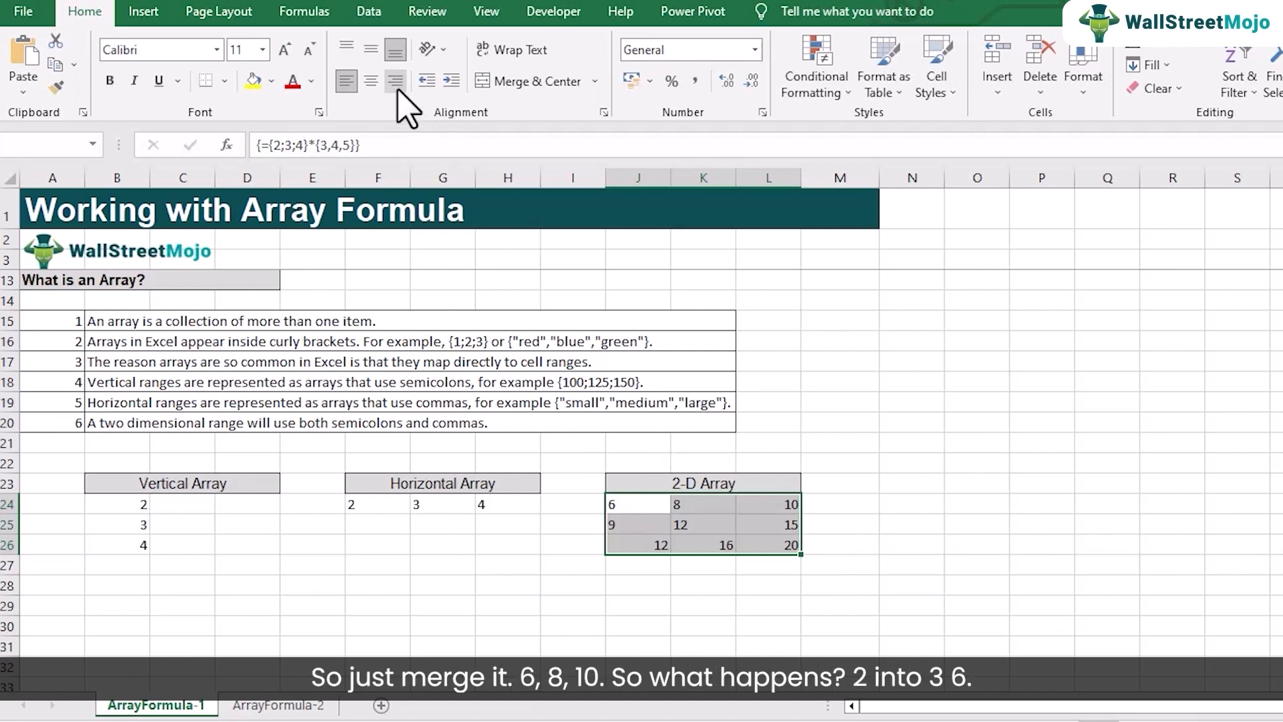
click(371, 81)
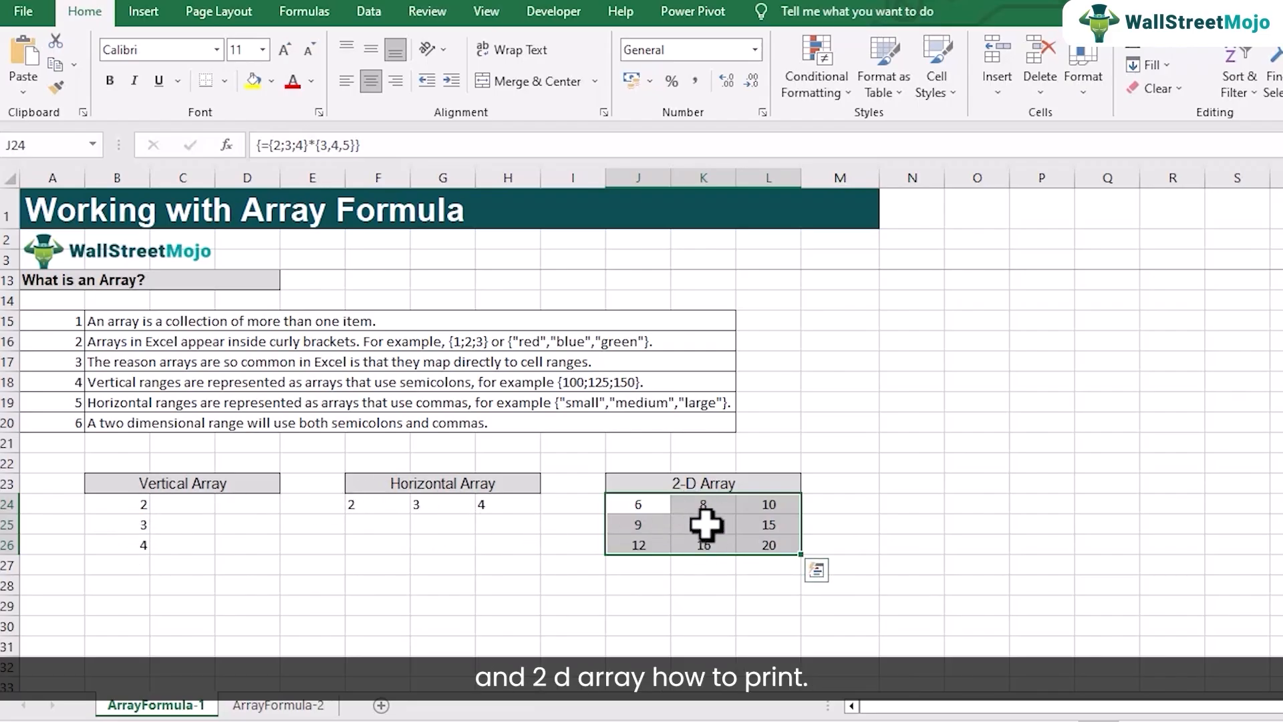
Step: Change the vertical array formula in B24:B26 to ={2;3;4}*{3;4;5}, entered as an array formula
click(123, 507)
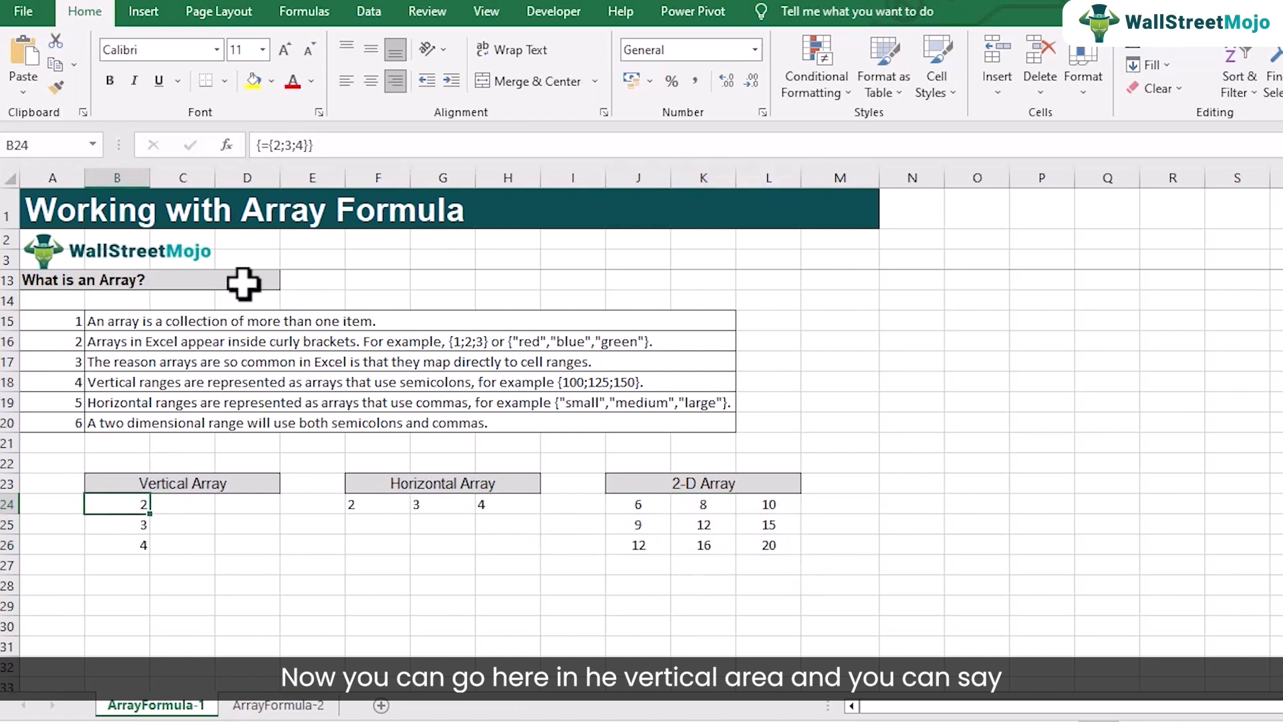
drag(120, 503, 127, 542)
click(301, 145)
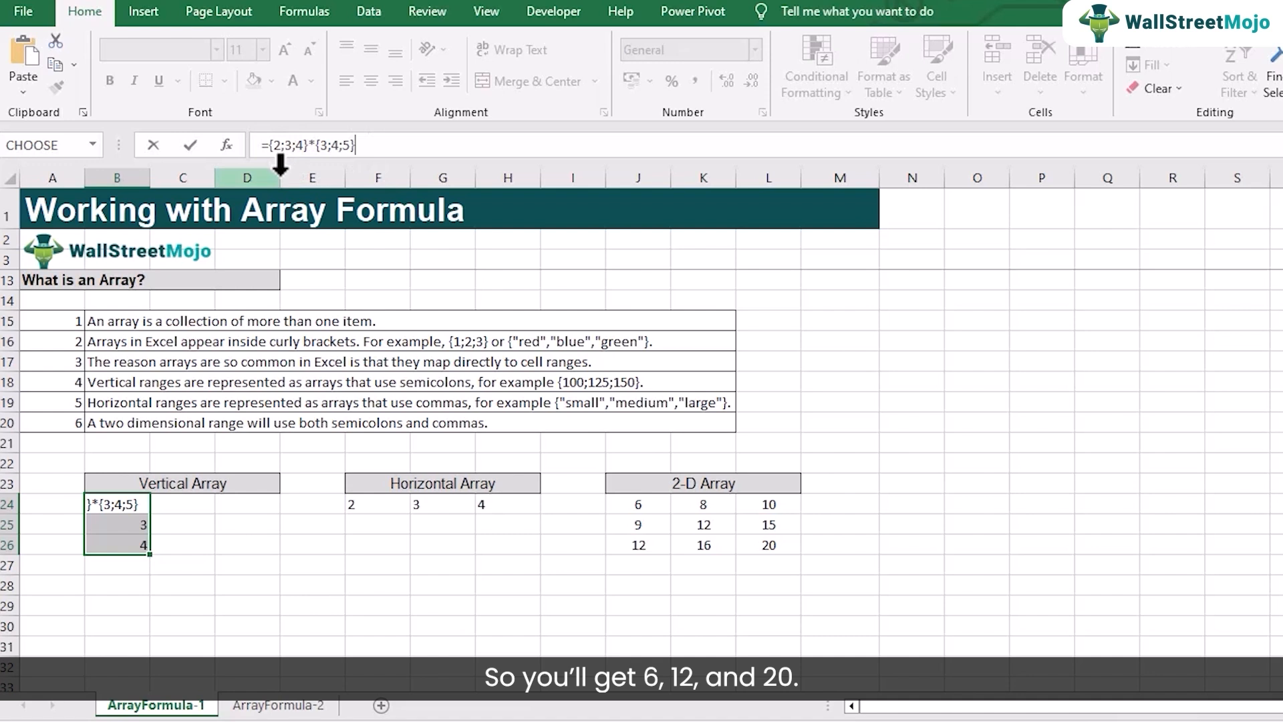
key(ctrl+shift+Return)
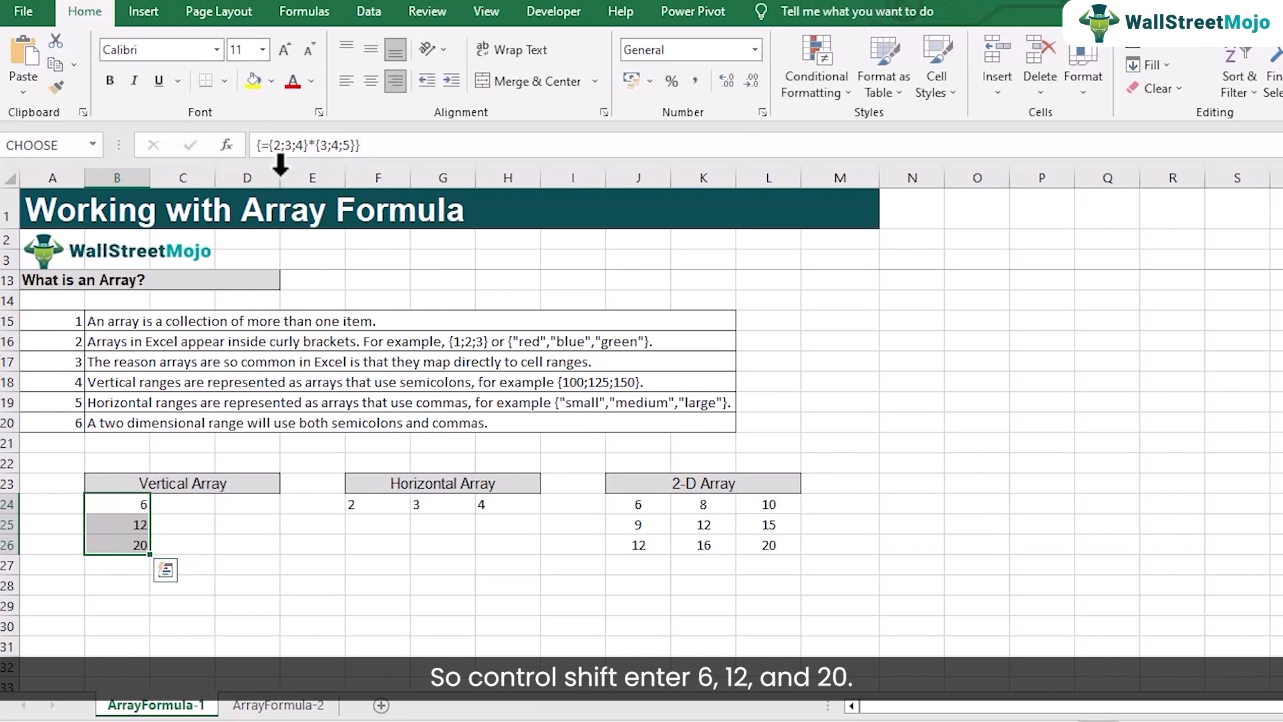